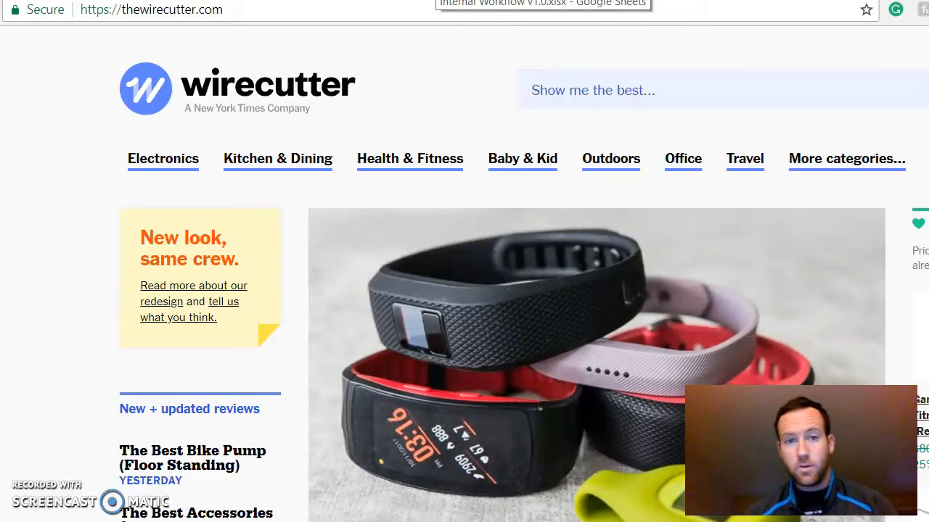
Step: Open the internal workflow spreadsheet and review the Main Roadmap checklist from Priority Checklist through Keyword Research + Content Mapping
{"action": "left_click", "coordinate": [377, 0]}
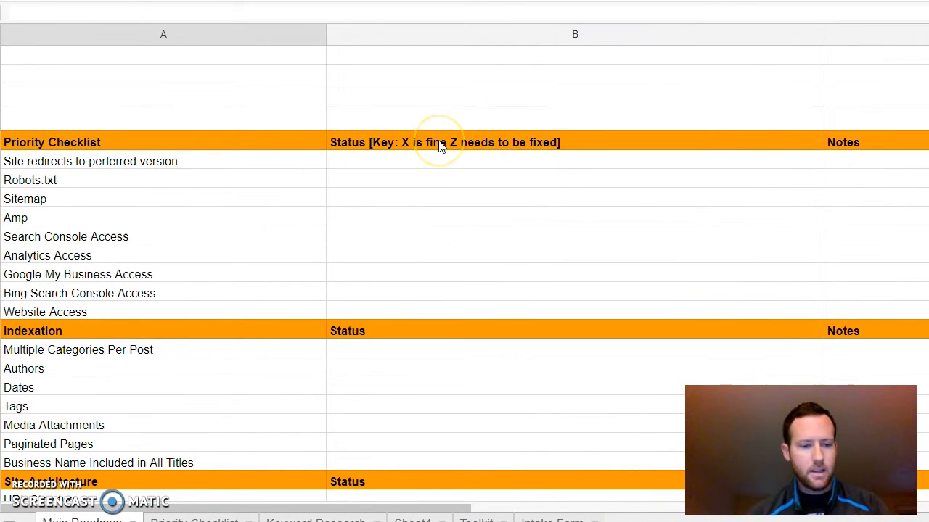
{"action": "scroll", "coordinate": [293, 274], "scroll_direction": "down", "scroll_amount": 5}
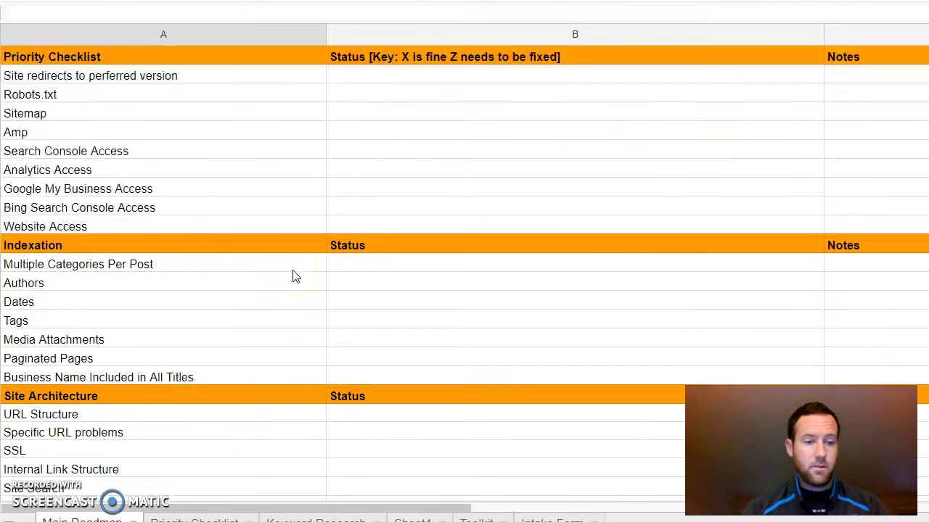
{"action": "scroll", "coordinate": [293, 276], "scroll_direction": "down", "scroll_amount": 2}
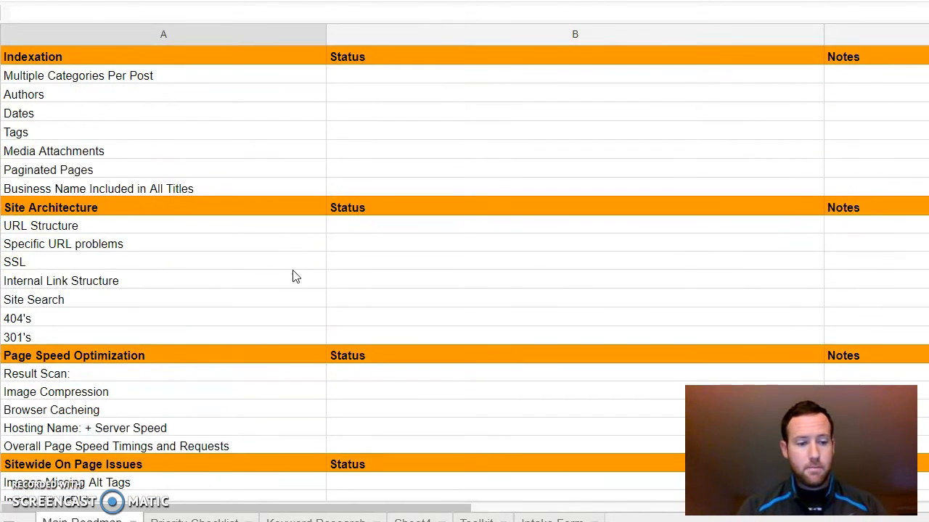
{"action": "scroll", "coordinate": [294, 275], "scroll_direction": "down", "scroll_amount": 2}
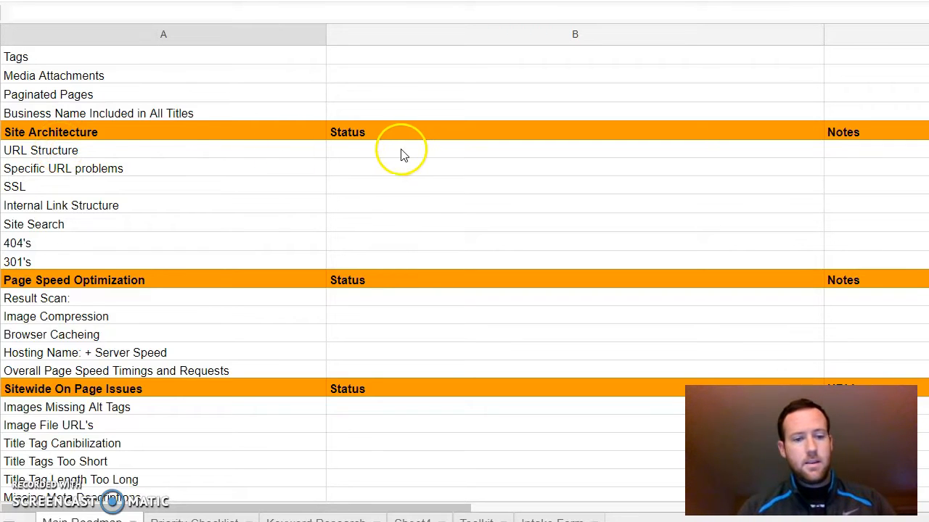
{"action": "scroll", "coordinate": [83, 212], "scroll_direction": "up", "scroll_amount": 2}
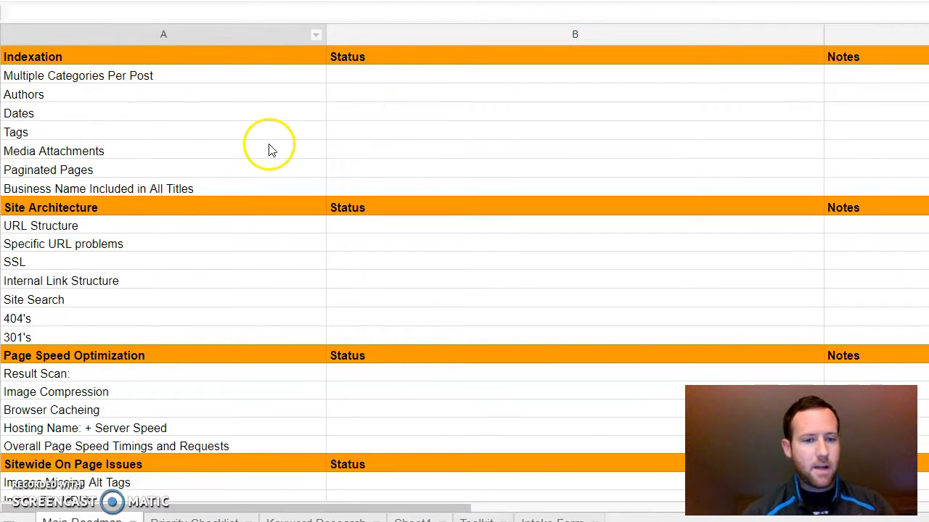
{"action": "scroll", "coordinate": [166, 260], "scroll_direction": "down", "scroll_amount": 2}
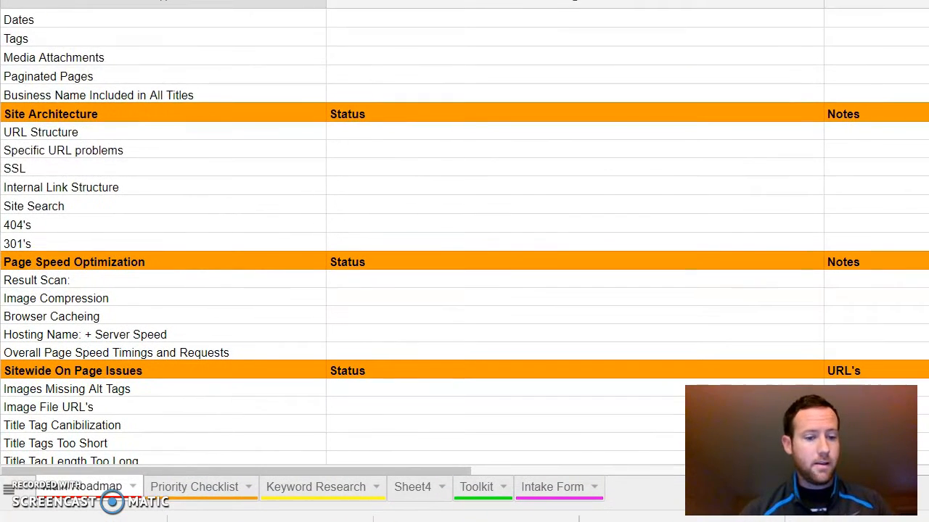
{"action": "scroll", "coordinate": [270, 235], "scroll_direction": "down", "scroll_amount": 5}
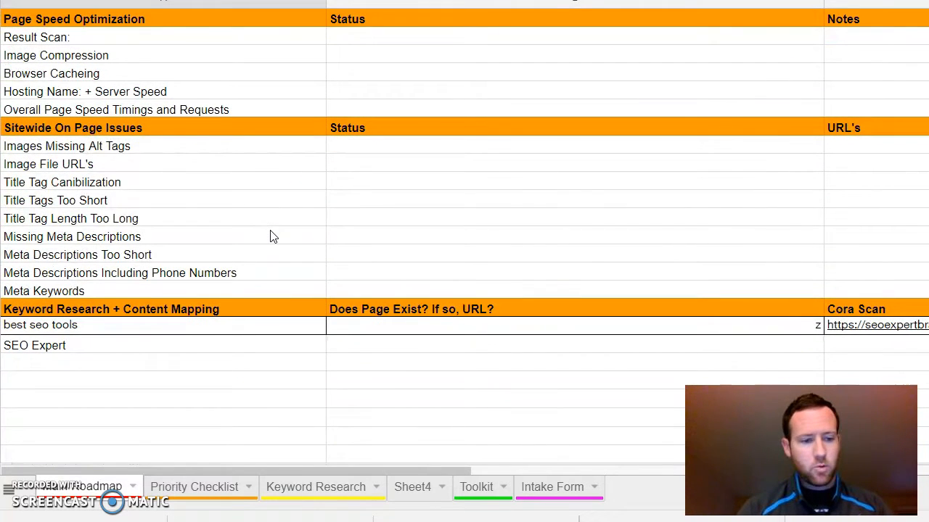
{"action": "scroll", "coordinate": [270, 235], "scroll_direction": "up", "scroll_amount": 1}
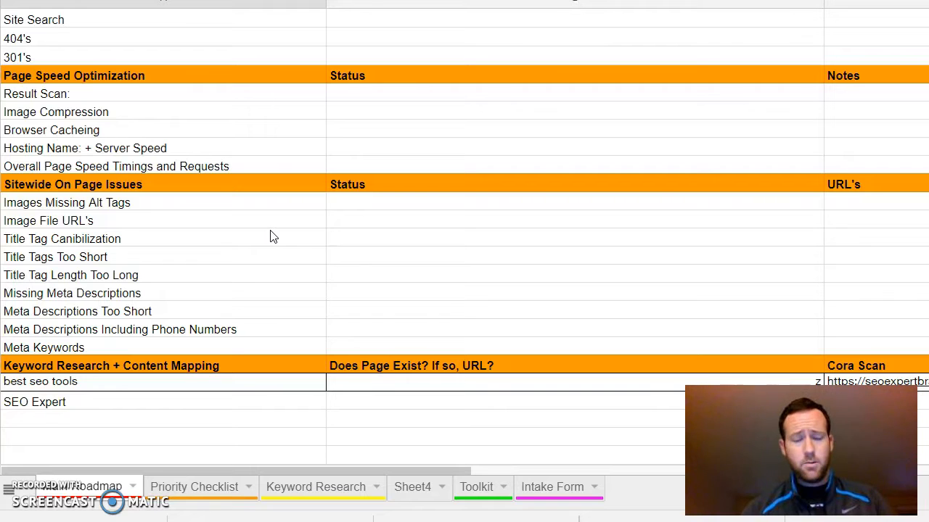
{"action": "mouse_move", "coordinate": [690, 521]}
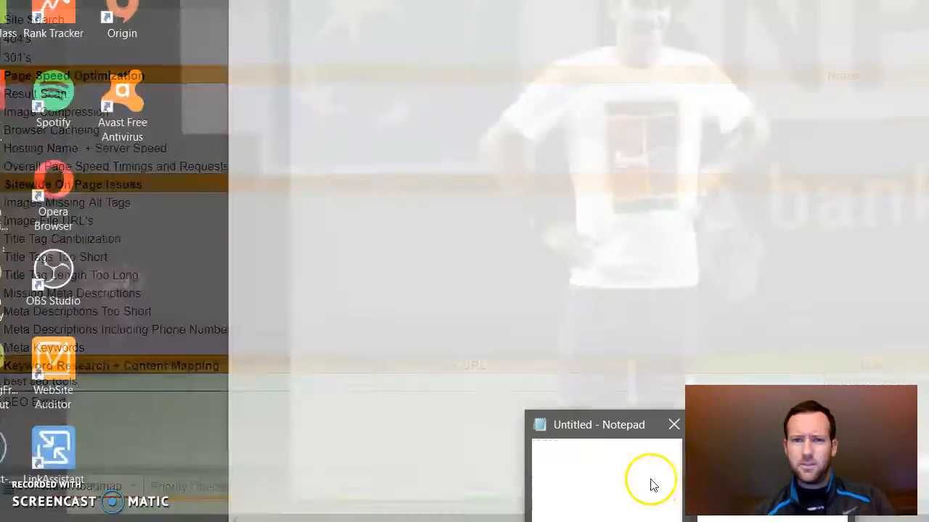
{"action": "left_click", "coordinate": [649, 481]}
{"action": "left_click", "coordinate": [448, 66]}
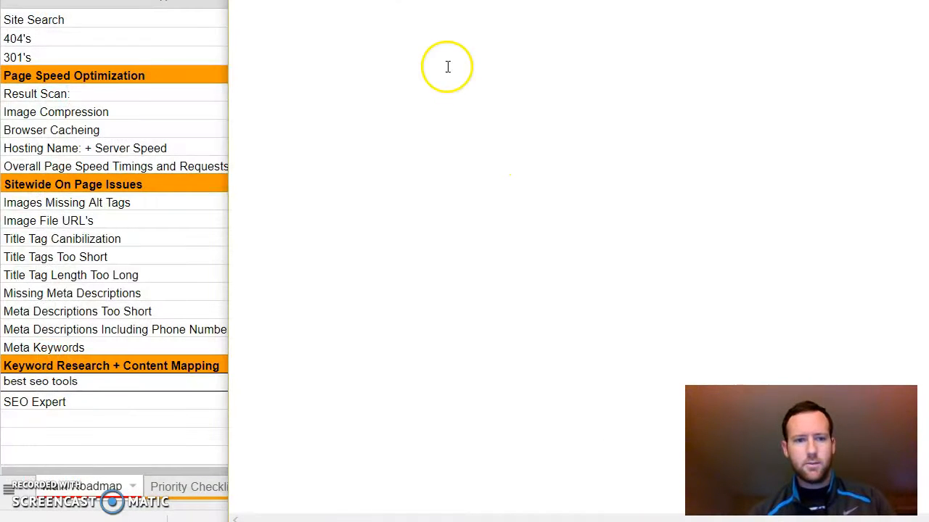
{"action": "left_click_drag", "start_coordinate": [378, 0], "coordinate": [307, 7]}
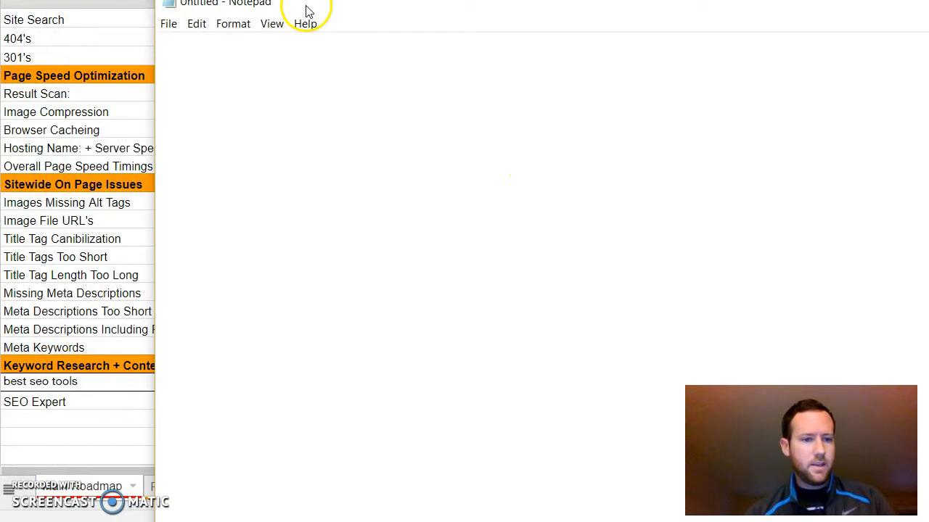
{"action": "left_click", "coordinate": [53, 40]}
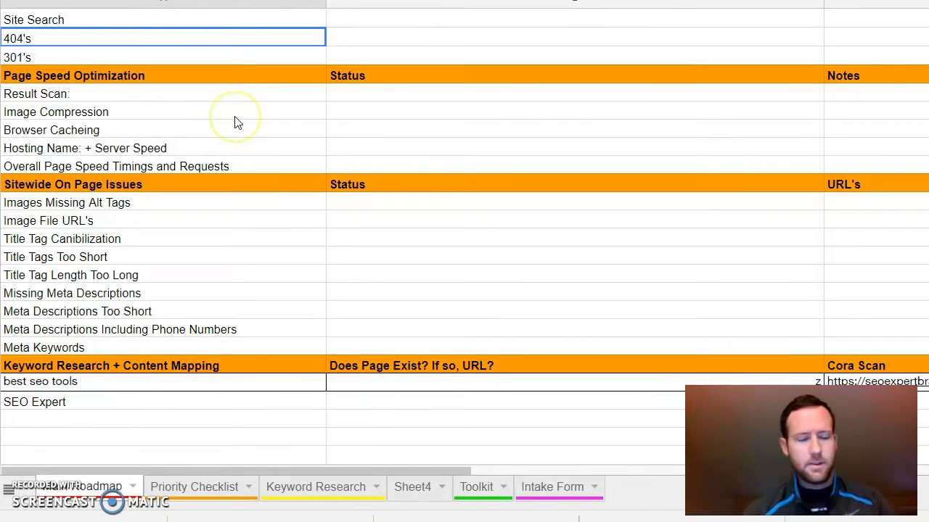
Step: Review the Priority Checklist, Indexation and Site Architecture items of the roadmap again
{"action": "scroll", "coordinate": [235, 118], "scroll_direction": "up", "scroll_amount": 6}
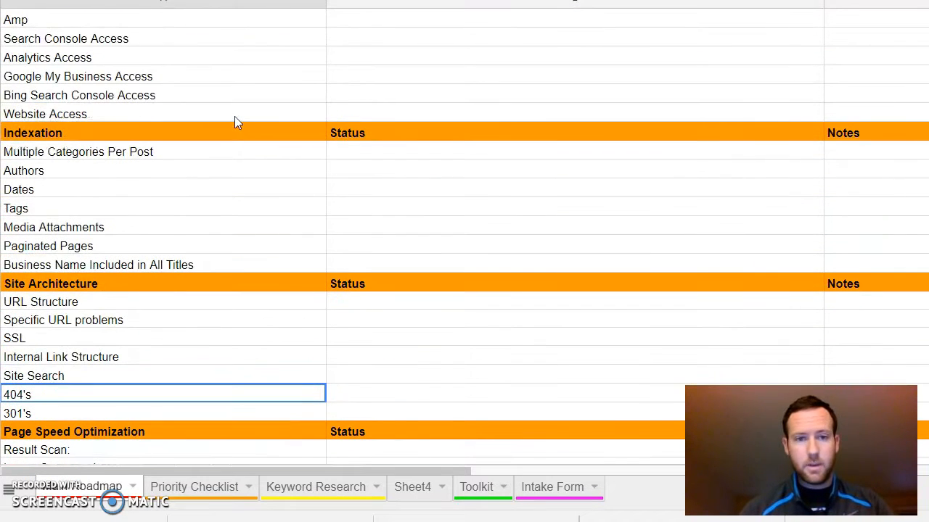
{"action": "scroll", "coordinate": [234, 122], "scroll_direction": "up", "scroll_amount": 3}
{"action": "scroll", "coordinate": [235, 122], "scroll_direction": "down", "scroll_amount": 1}
{"action": "scroll", "coordinate": [234, 121], "scroll_direction": "down", "scroll_amount": 1}
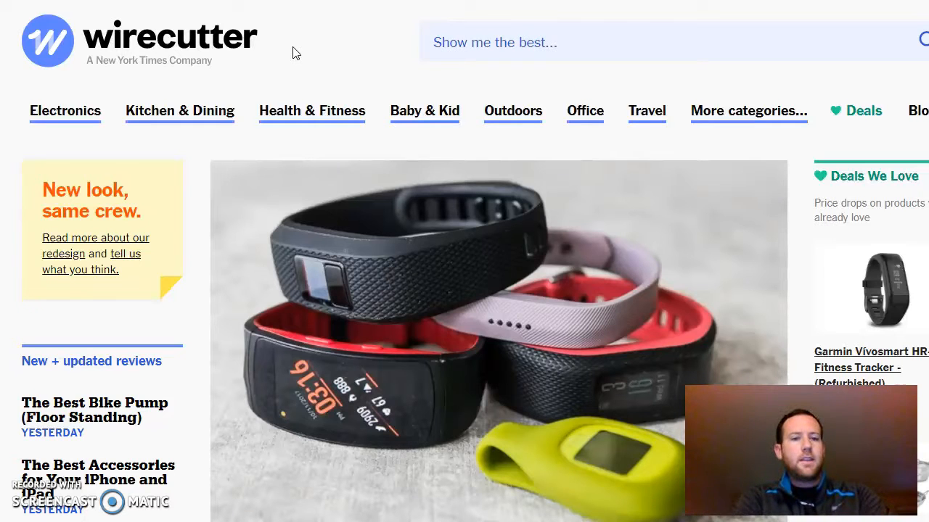
Step: Examine the subcategories under the main Wirecutter categories, including Electronics, Health & Fitness and Baby & Kid
{"action": "mouse_move", "coordinate": [221, 127]}
{"action": "mouse_move", "coordinate": [523, 121]}
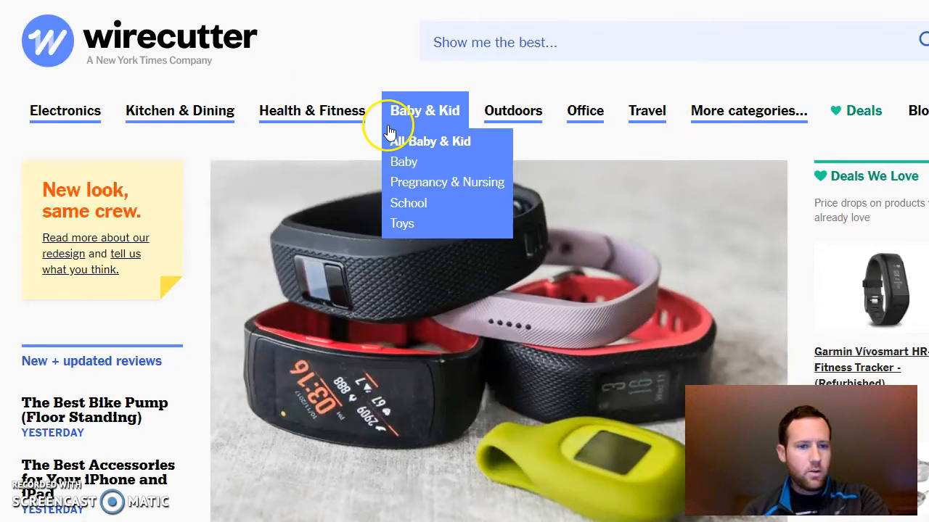
{"action": "mouse_move", "coordinate": [41, 112]}
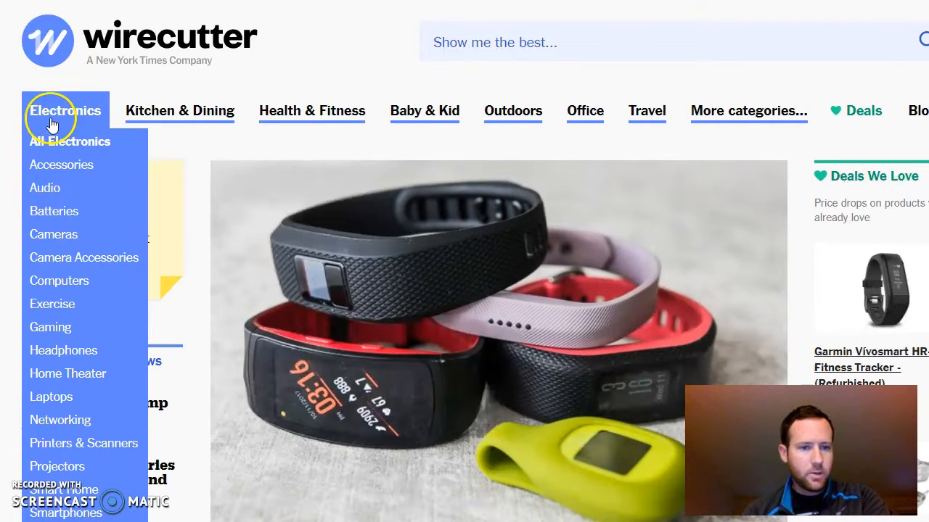
{"action": "mouse_move", "coordinate": [340, 117]}
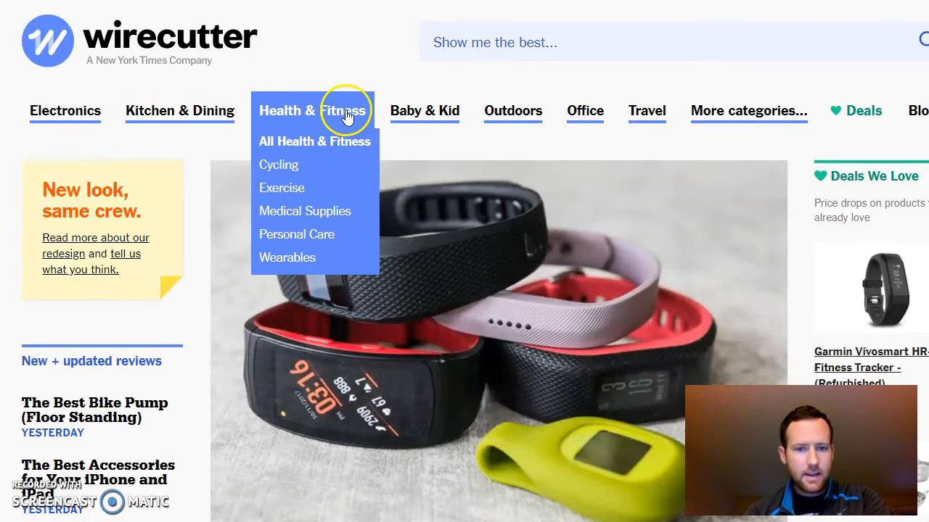
{"action": "mouse_move", "coordinate": [740, 114]}
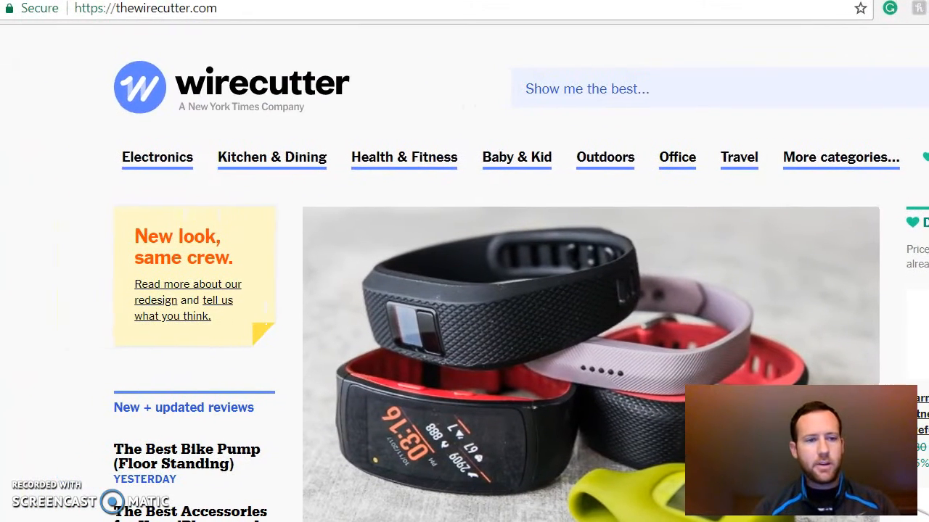
{"action": "mouse_move", "coordinate": [497, 151]}
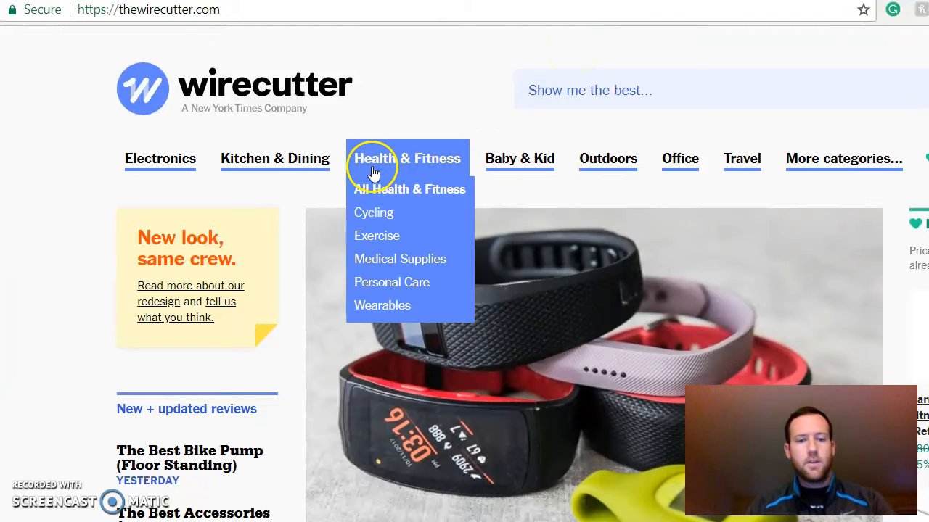
Step: Open the All Electronics category page on Wirecutter to inspect its URL
{"action": "mouse_move", "coordinate": [136, 161]}
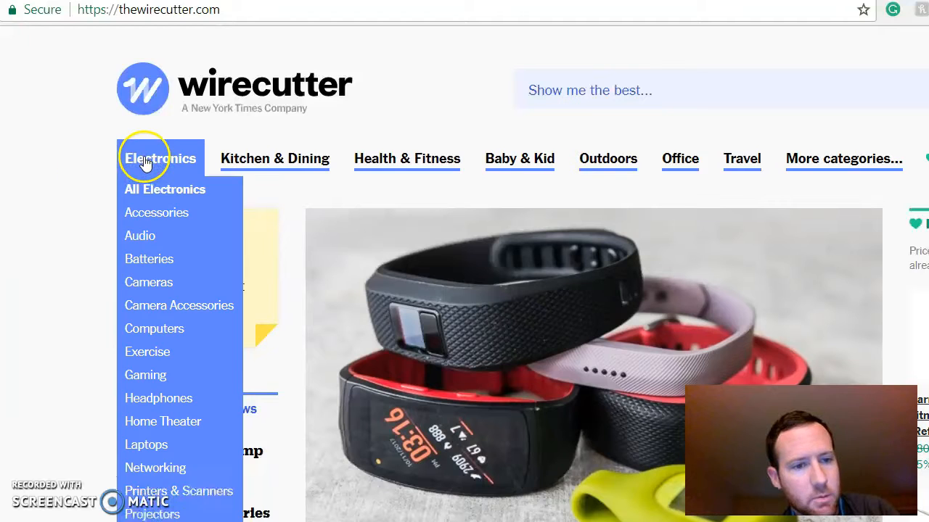
{"action": "left_click", "coordinate": [148, 158]}
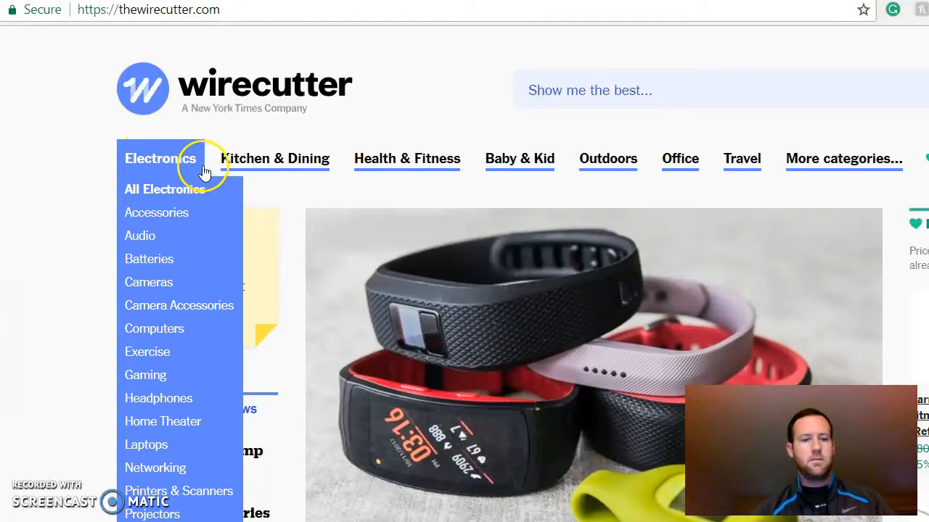
{"action": "left_click", "coordinate": [250, 161]}
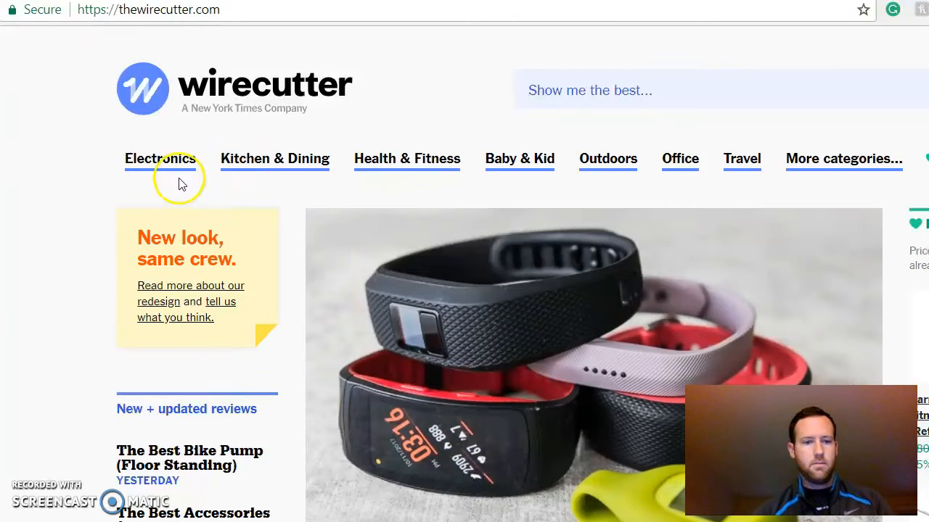
{"action": "left_click", "coordinate": [150, 190]}
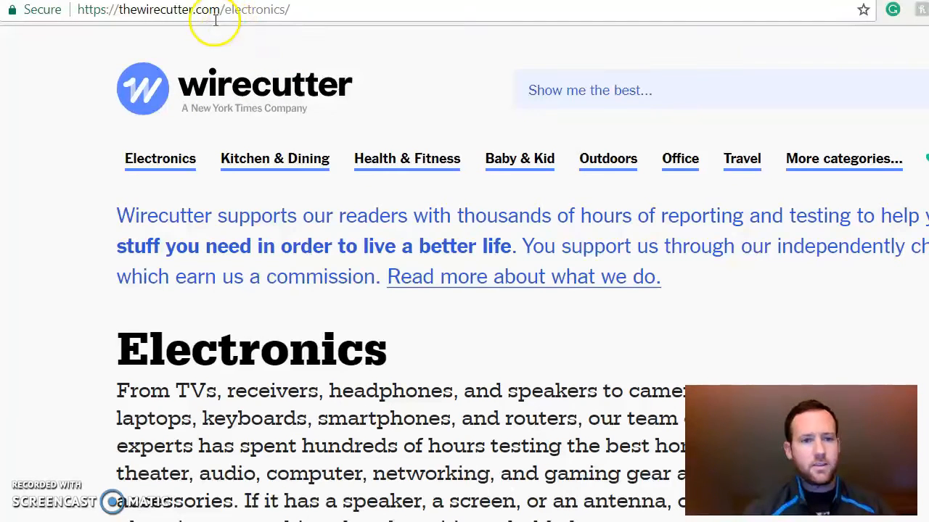
Step: Open the All Kitchen & Dining page, followed by the All Health & Fitness page
{"action": "mouse_move", "coordinate": [265, 191]}
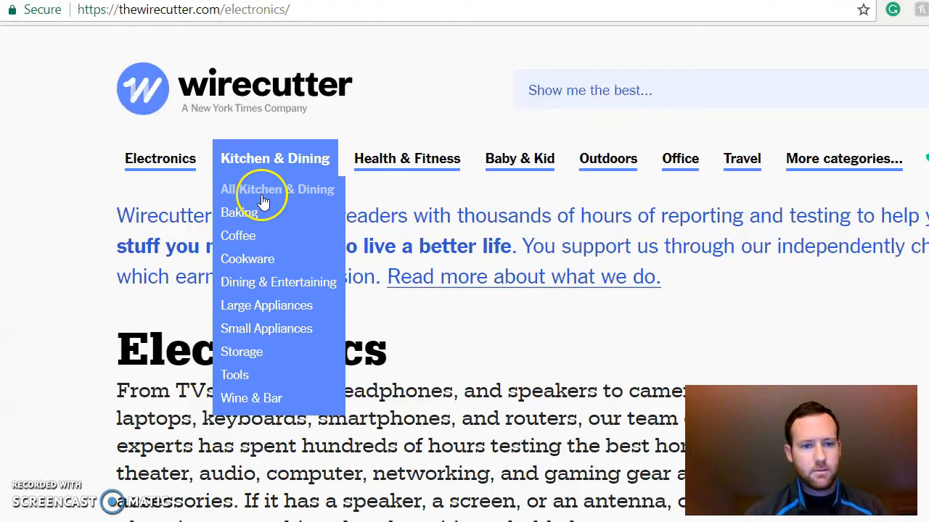
{"action": "left_click", "coordinate": [262, 196]}
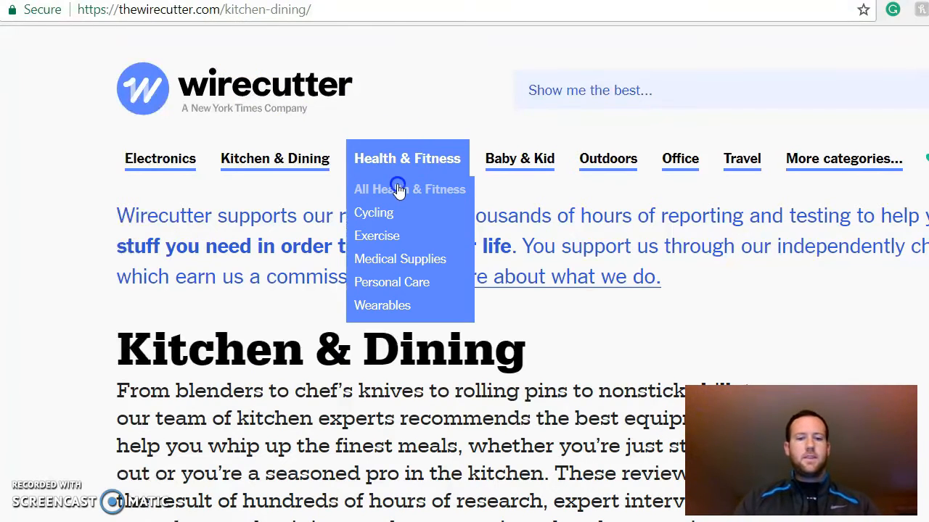
{"action": "left_click", "coordinate": [398, 190]}
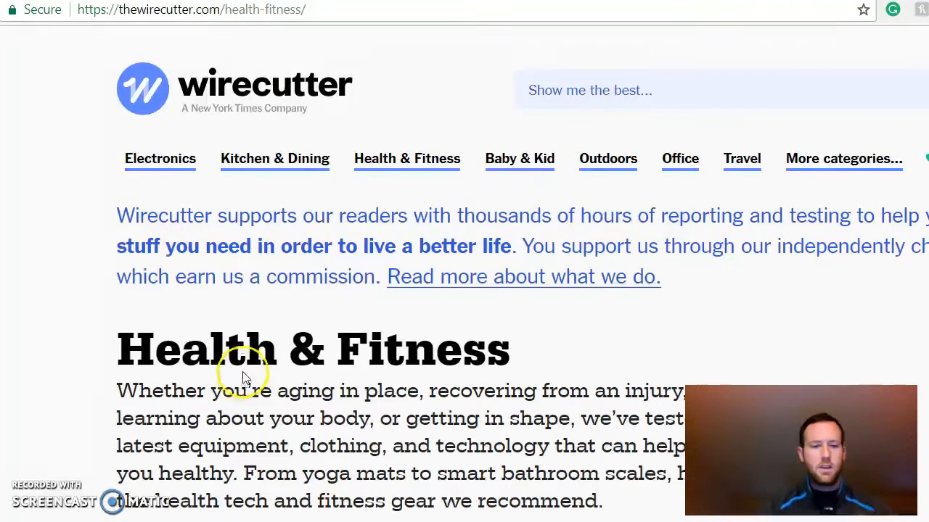
Step: Compare the category slug in the Health & Fitness page's URL with the page's main heading
{"action": "double_click", "coordinate": [245, 9]}
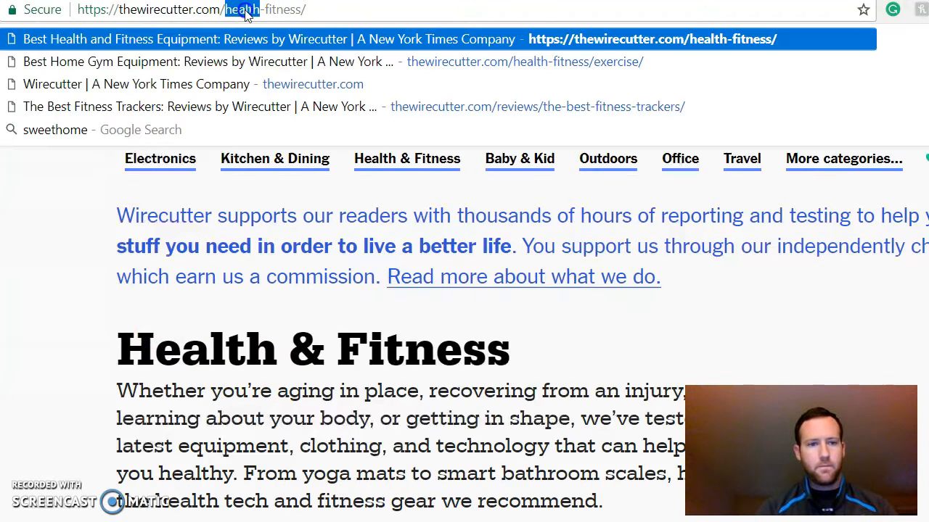
{"action": "left_click", "coordinate": [247, 10]}
{"action": "left_click", "coordinate": [290, 297]}
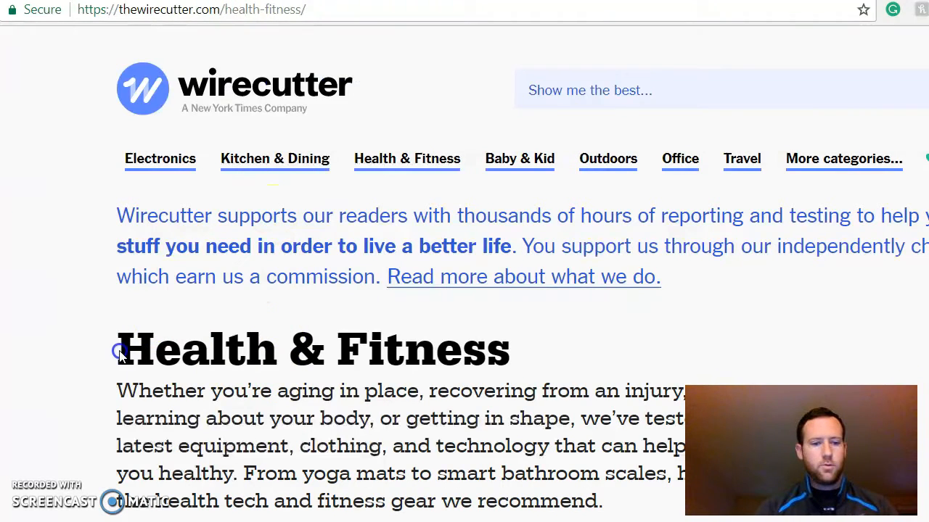
{"action": "left_click_drag", "start_coordinate": [122, 350], "coordinate": [501, 352]}
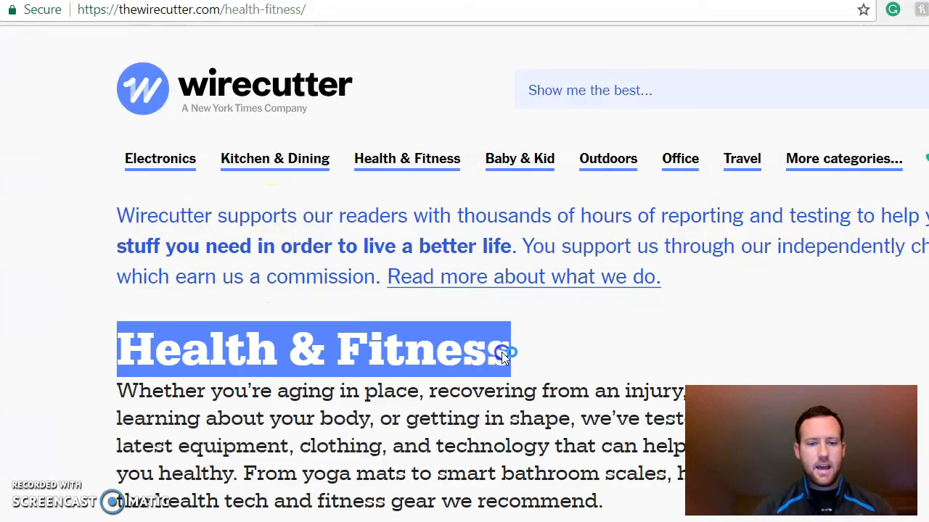
{"action": "left_click", "coordinate": [425, 351]}
Step: Examine how the Health & Fitness page is organised, covering its intro, deals and the Exercise and Medical Supplies review sections
{"action": "scroll", "coordinate": [424, 352], "scroll_direction": "down", "scroll_amount": 7}
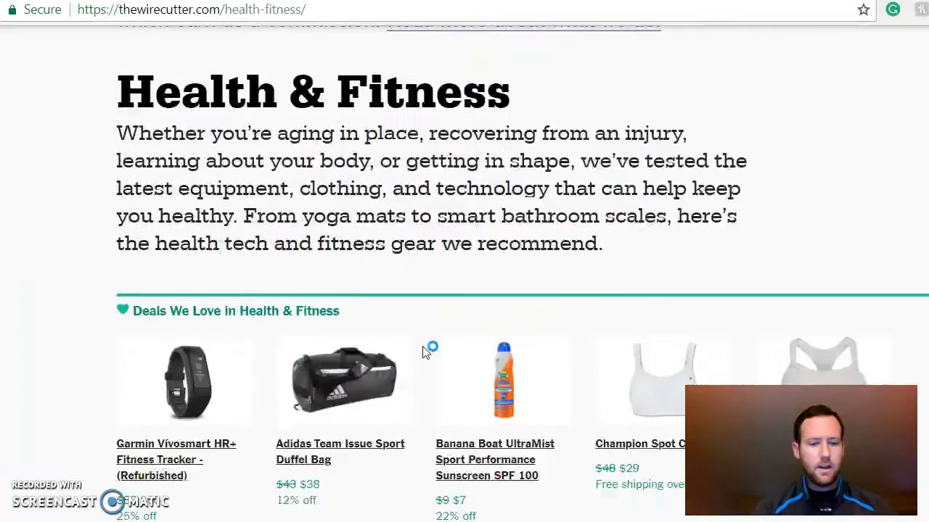
{"action": "scroll", "coordinate": [425, 352], "scroll_direction": "down", "scroll_amount": 5}
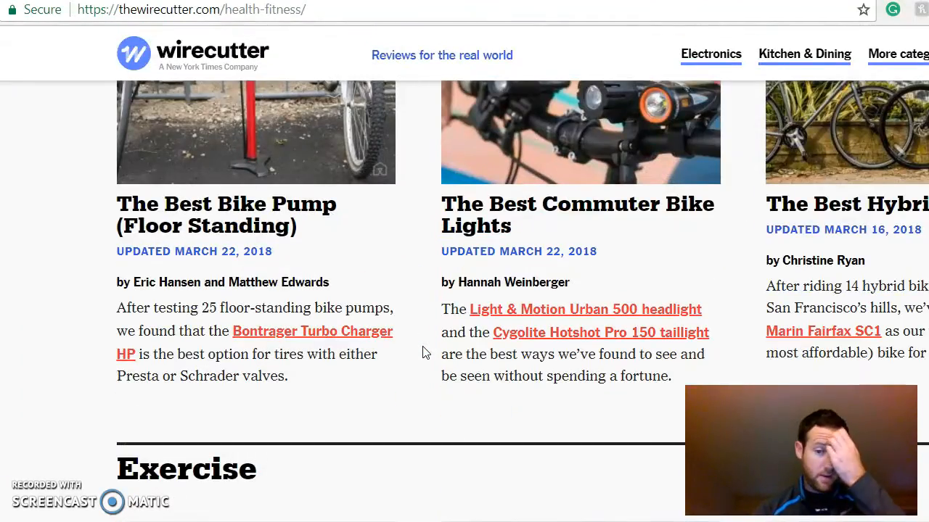
{"action": "scroll", "coordinate": [425, 353], "scroll_direction": "down", "scroll_amount": 3}
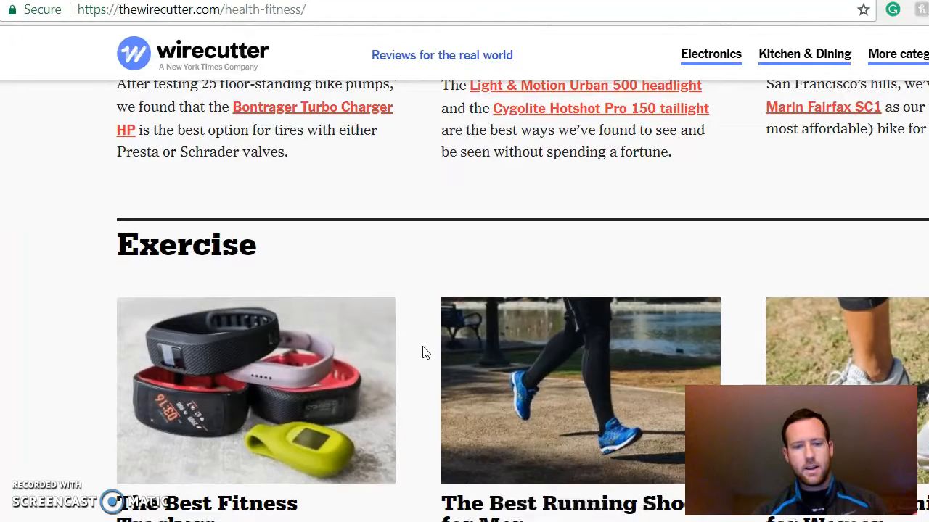
{"action": "scroll", "coordinate": [425, 353], "scroll_direction": "down", "scroll_amount": 3}
{"action": "scroll", "coordinate": [425, 353], "scroll_direction": "down", "scroll_amount": 1}
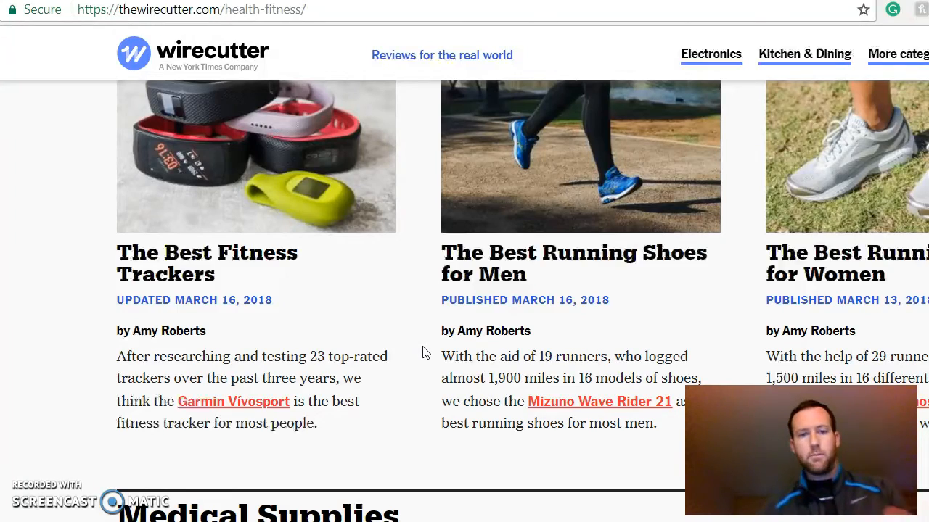
{"action": "scroll", "coordinate": [425, 353], "scroll_direction": "down", "scroll_amount": 5}
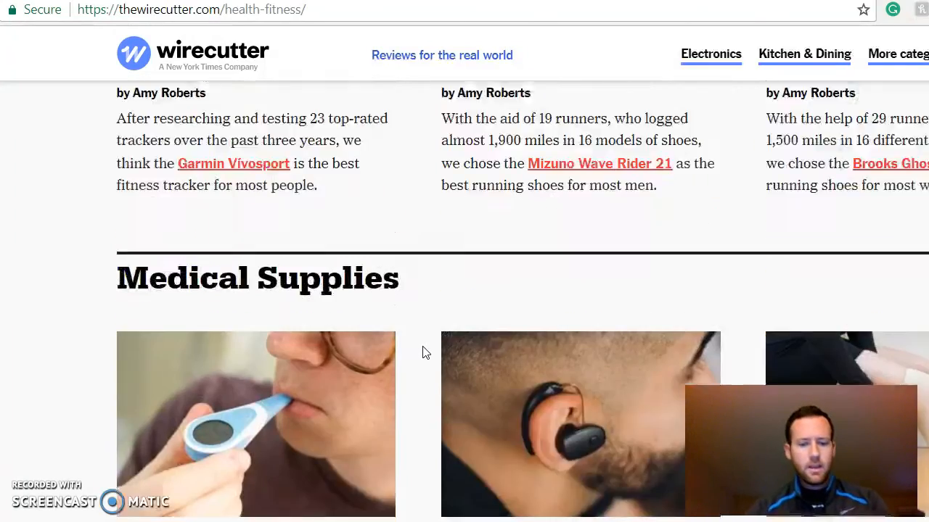
{"action": "scroll", "coordinate": [425, 353], "scroll_direction": "up", "scroll_amount": 7}
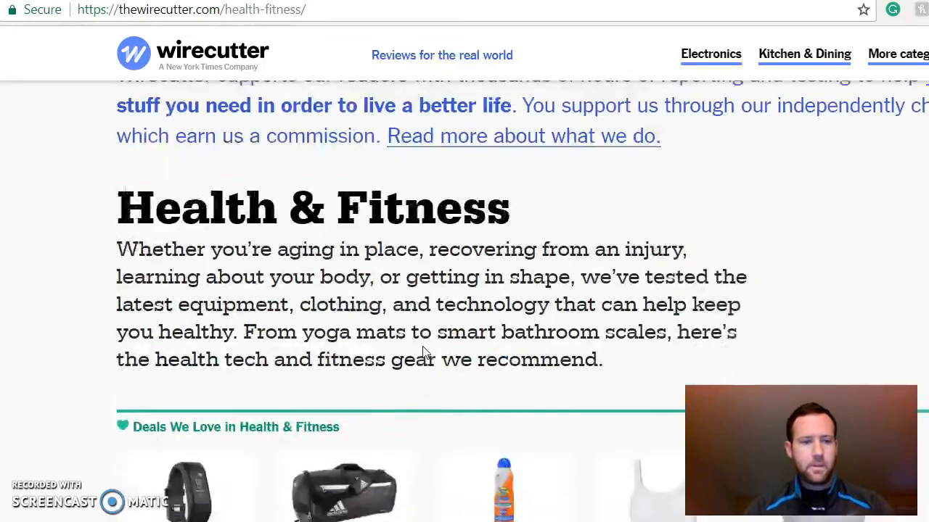
Step: Examine the subcategories under Electronics, such as Accessories, Batteries and Printers & Scanners, and compare them with the Office category
{"action": "mouse_move", "coordinate": [166, 162]}
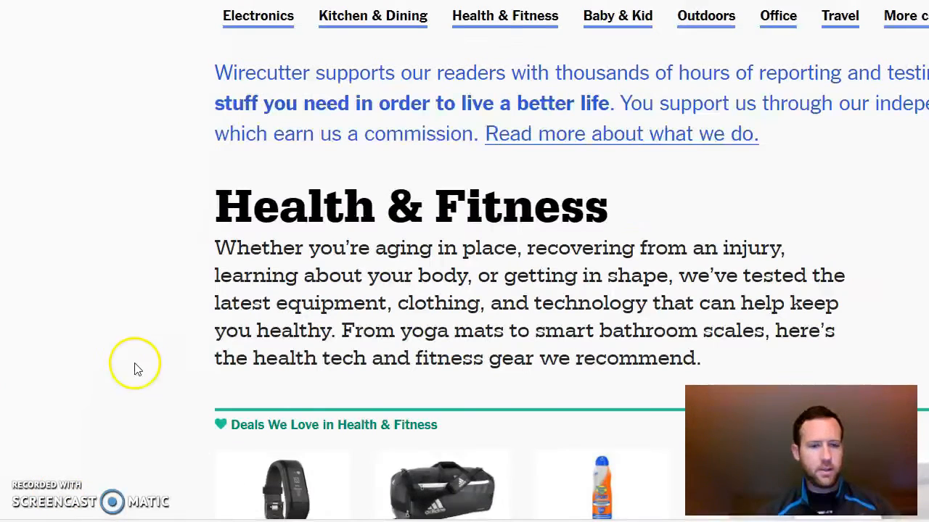
{"action": "mouse_move", "coordinate": [247, 16]}
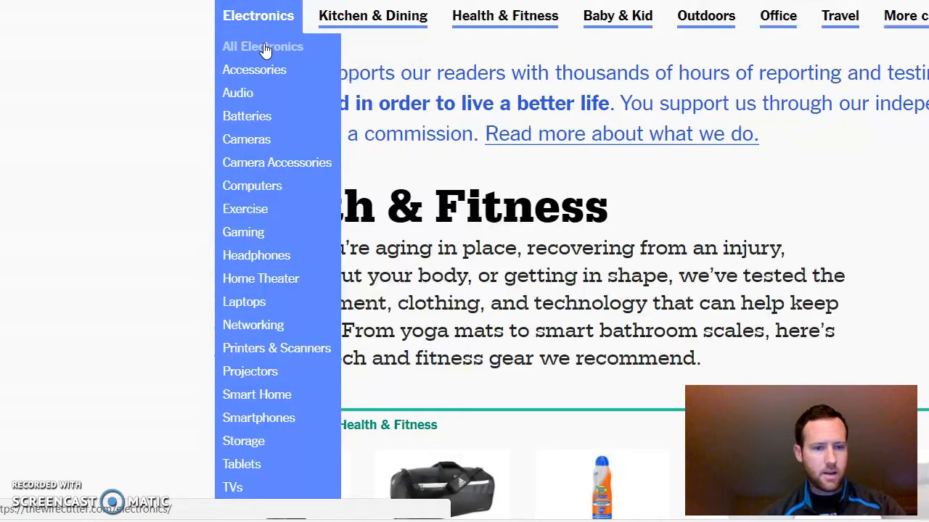
{"action": "left_click", "coordinate": [253, 70]}
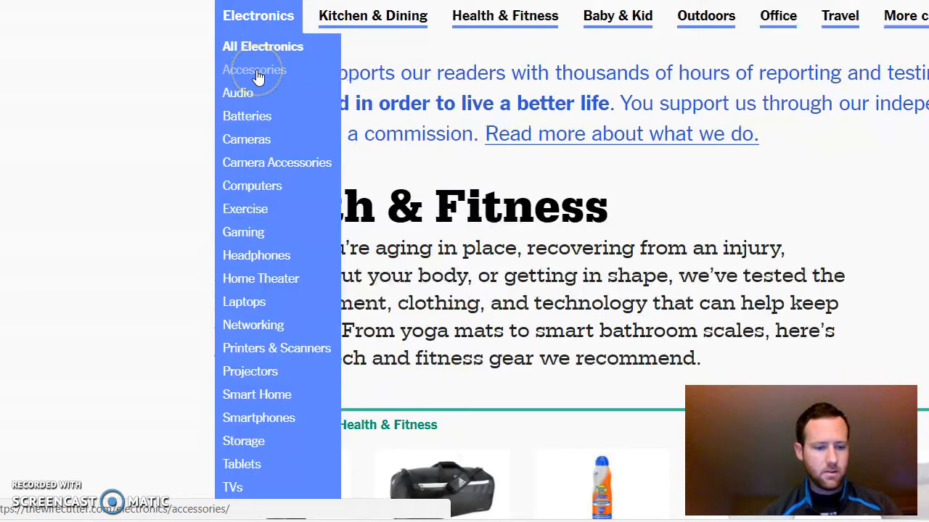
{"action": "left_click", "coordinate": [243, 91]}
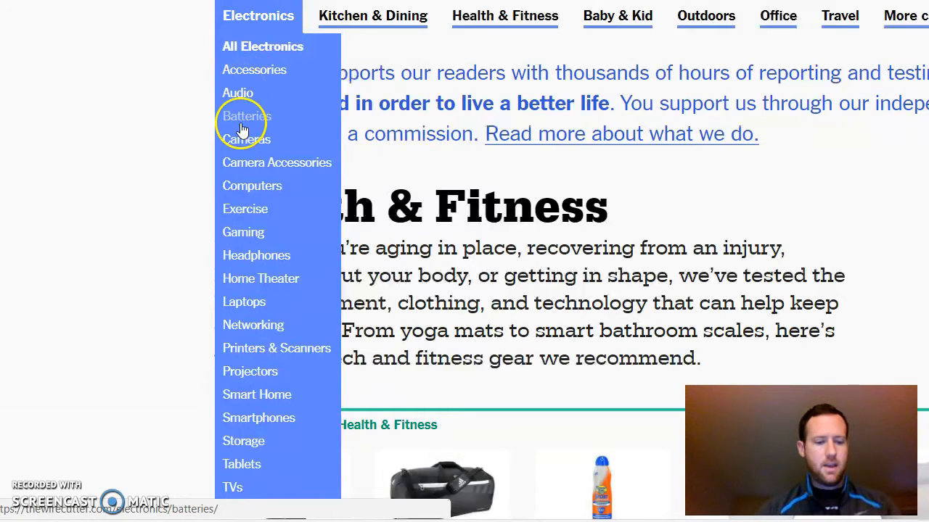
{"action": "left_click", "coordinate": [243, 352]}
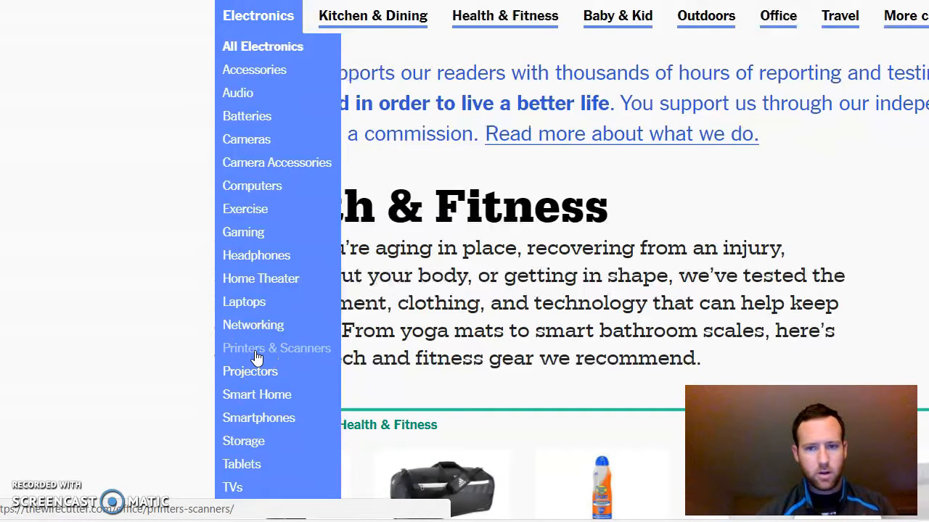
{"action": "mouse_move", "coordinate": [780, 17]}
{"action": "left_click", "coordinate": [796, 88]}
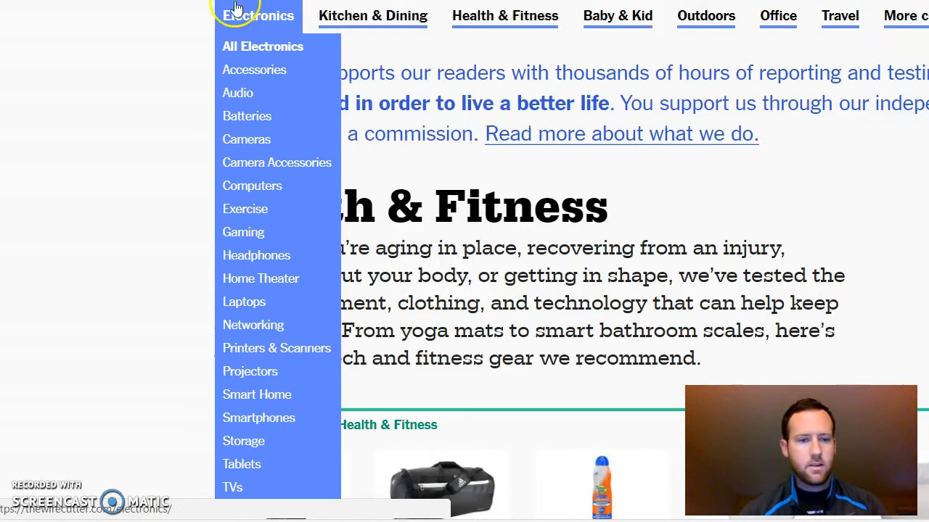
{"action": "left_click", "coordinate": [718, 19]}
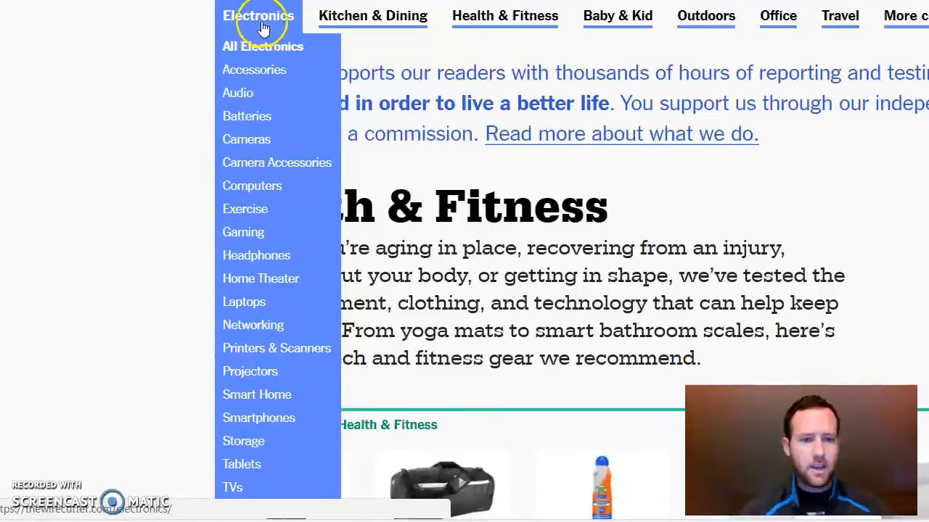
{"action": "mouse_move", "coordinate": [779, 25]}
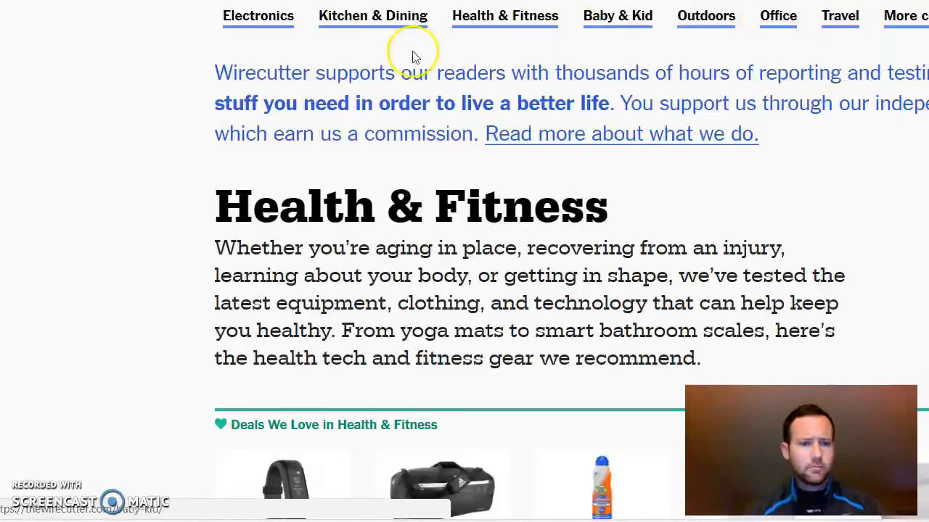
{"action": "mouse_move", "coordinate": [259, 24]}
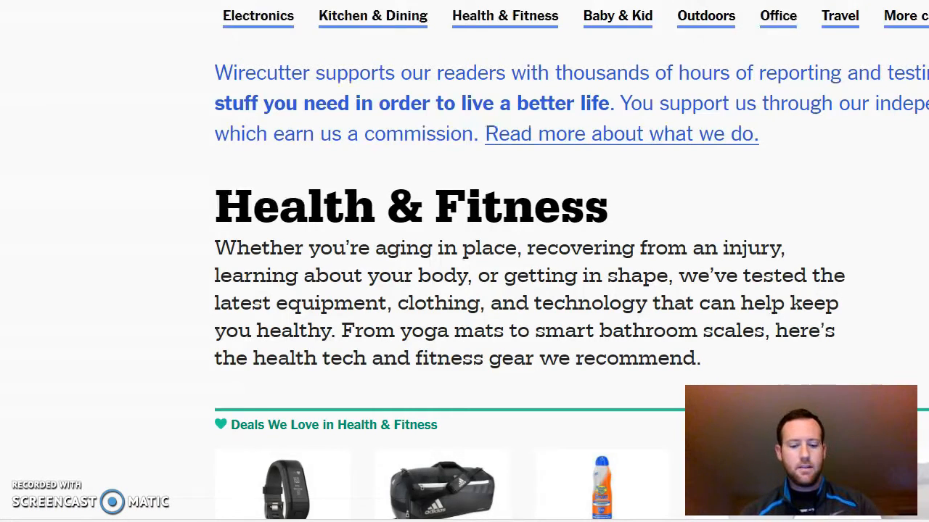
Step: Open siteliner.com in a new browser tab
{"action": "key", "text": "ctrl+t"}
{"action": "type", "text": "siteliner.com"}
{"action": "key", "text": "Return"}
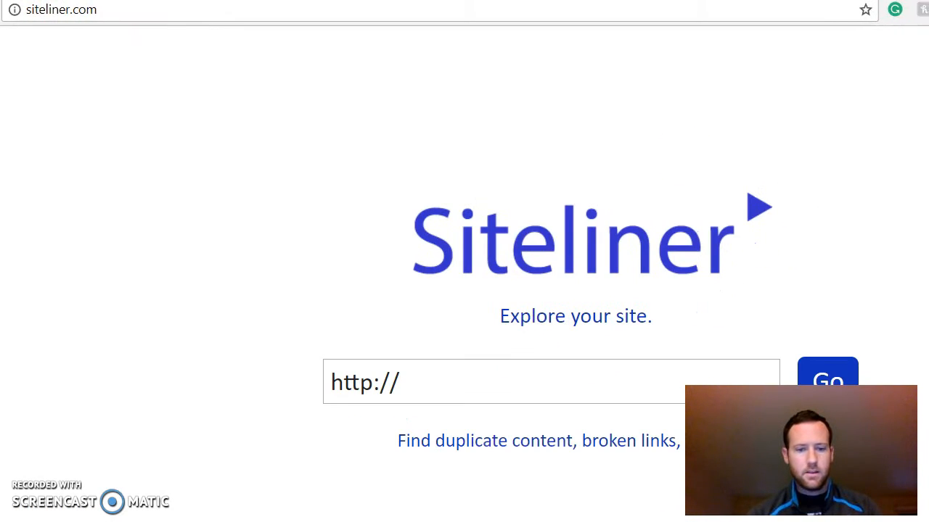
{"action": "left_click", "coordinate": [522, 376]}
{"action": "triple_click", "coordinate": [523, 375]}
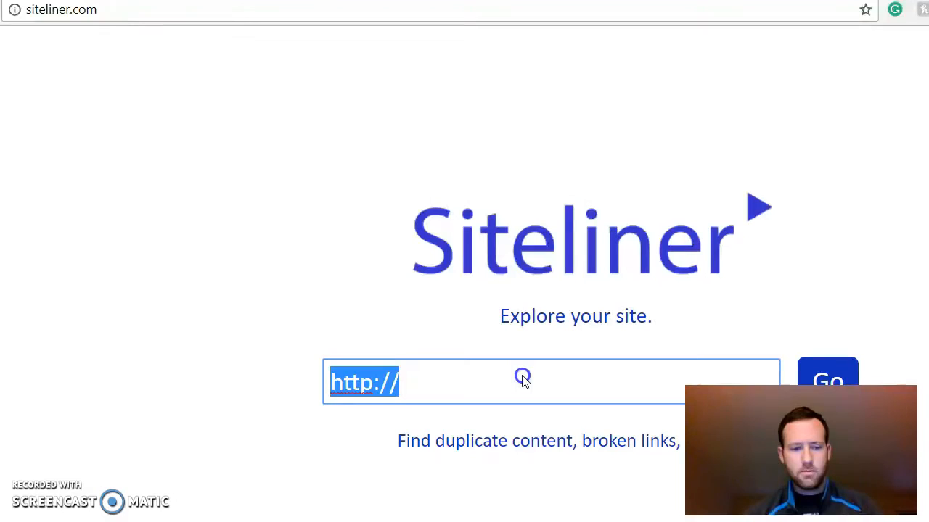
{"action": "left_click", "coordinate": [509, 376]}
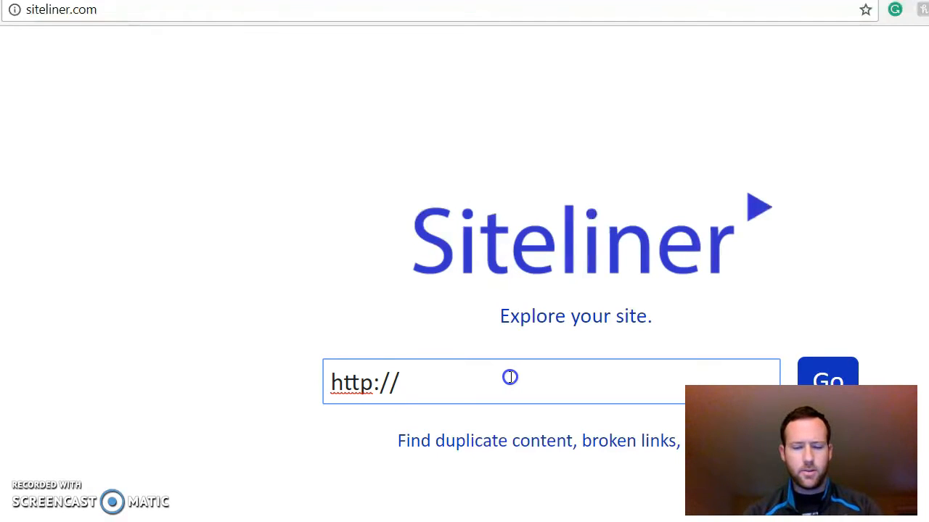
{"action": "type", "text": "w"}
{"action": "key", "text": "BackSpace"}
{"action": "type", "text": "the"}
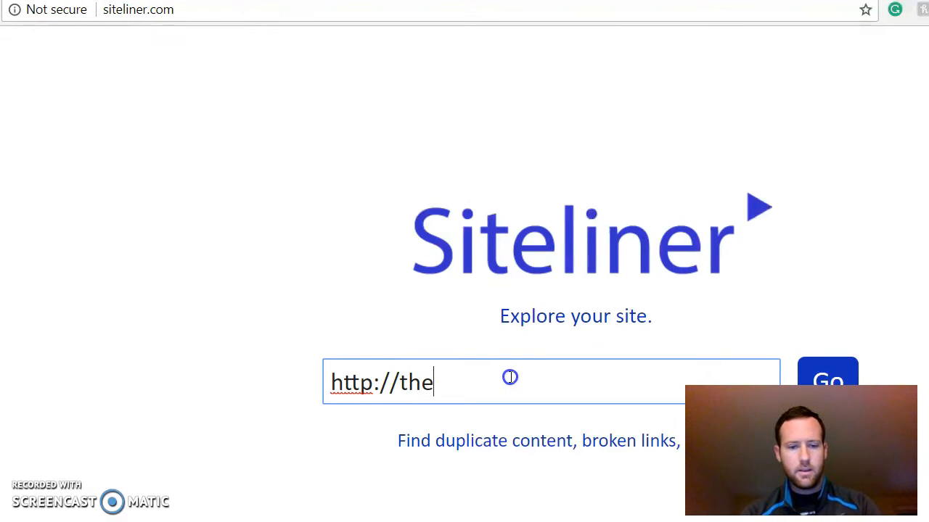
{"action": "type", "text": "wirecutter.com"}
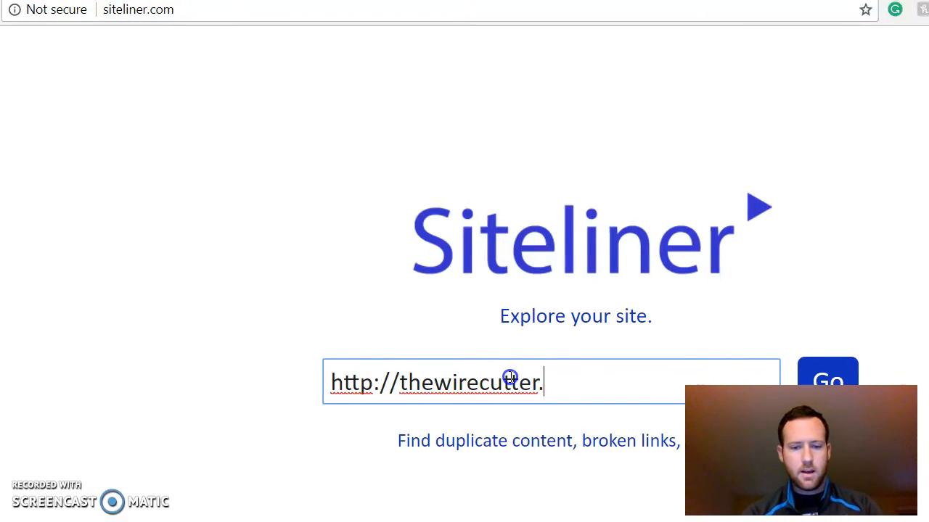
{"action": "key", "text": "Return"}
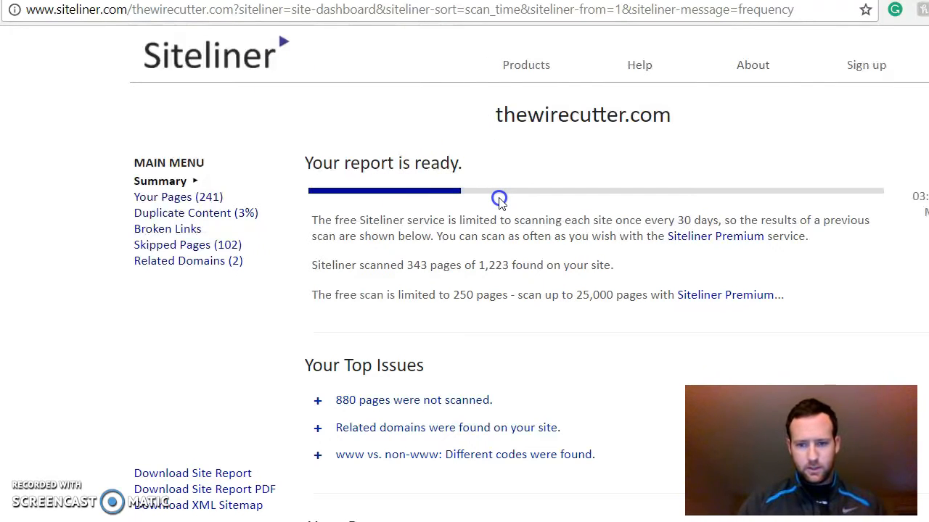
Step: Review the scan summary, covering the top issues, page breakdown, duplicate content and comparison with other sites
{"action": "scroll", "coordinate": [532, 257], "scroll_direction": "down", "scroll_amount": 3}
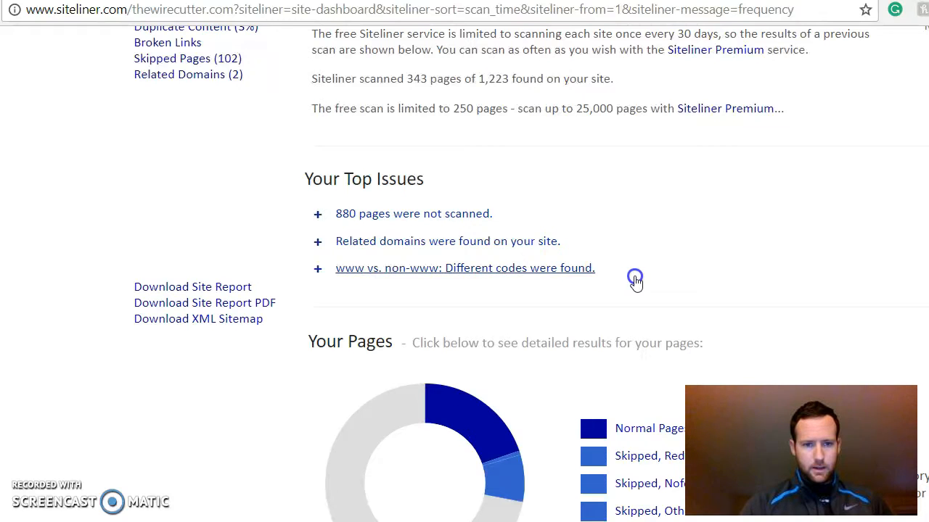
{"action": "scroll", "coordinate": [635, 282], "scroll_direction": "down", "scroll_amount": 1}
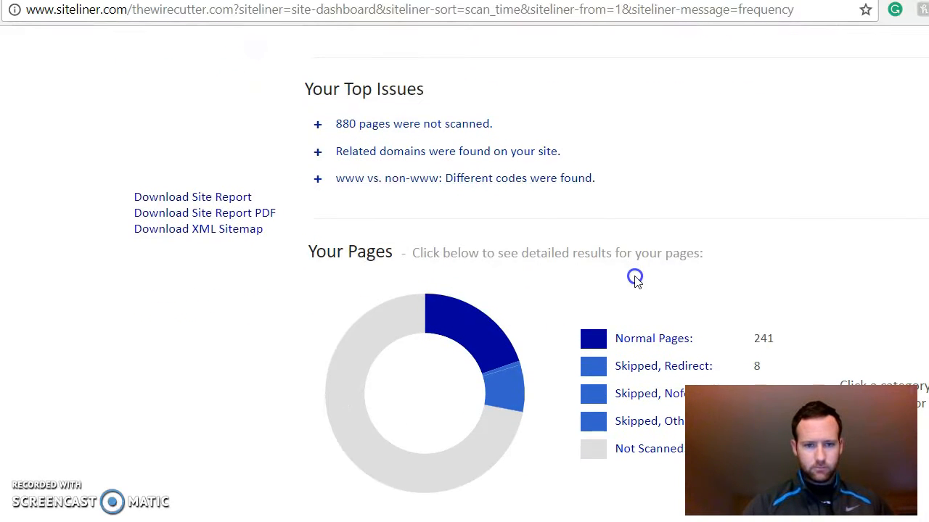
{"action": "scroll", "coordinate": [636, 279], "scroll_direction": "down", "scroll_amount": 1}
{"action": "scroll", "coordinate": [635, 276], "scroll_direction": "down", "scroll_amount": 1}
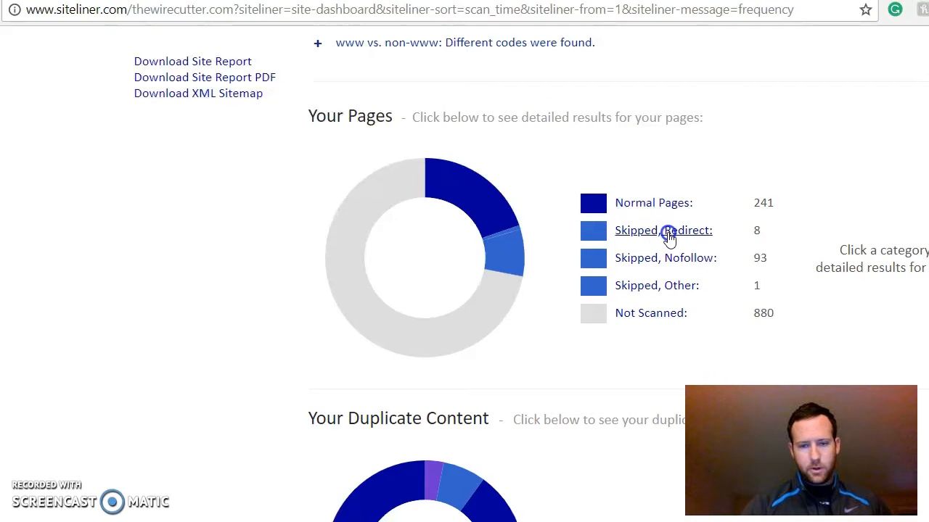
{"action": "scroll", "coordinate": [667, 233], "scroll_direction": "down", "scroll_amount": 1}
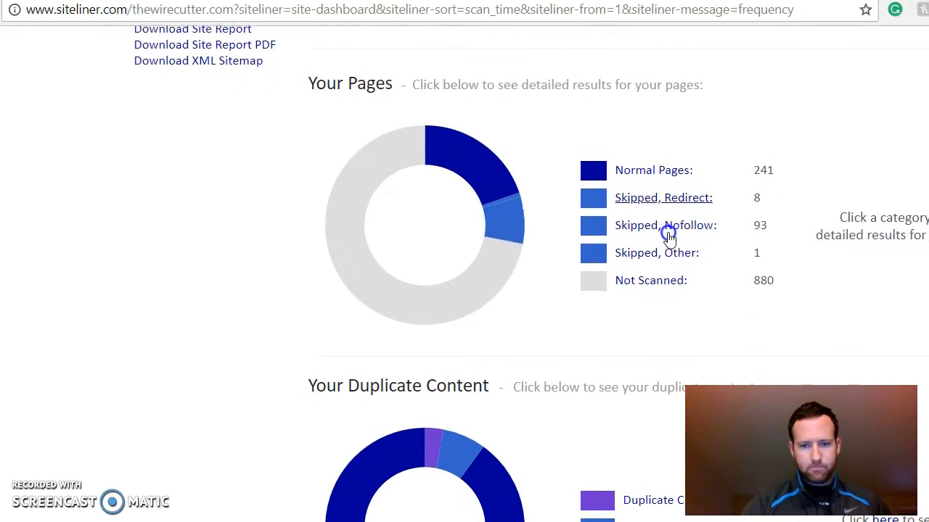
{"action": "scroll", "coordinate": [667, 235], "scroll_direction": "down", "scroll_amount": 3}
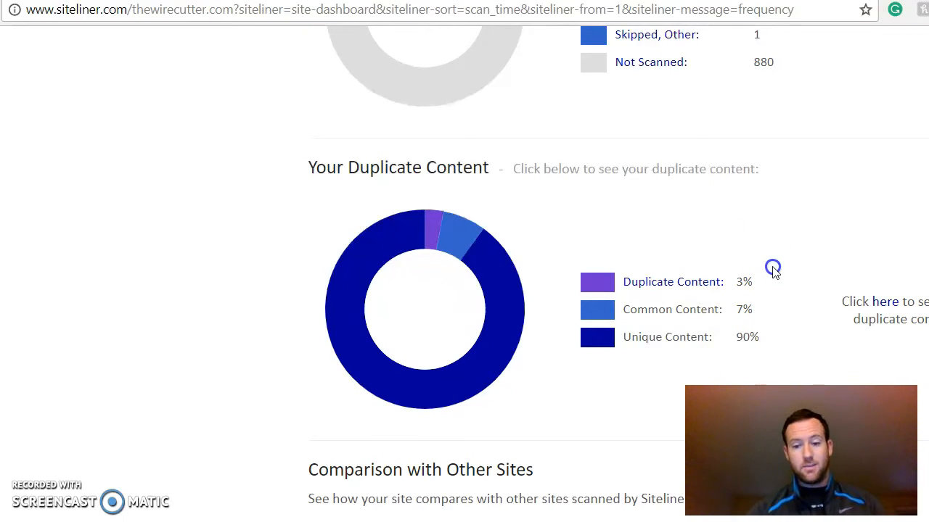
{"action": "scroll", "coordinate": [772, 270], "scroll_direction": "down", "scroll_amount": 5}
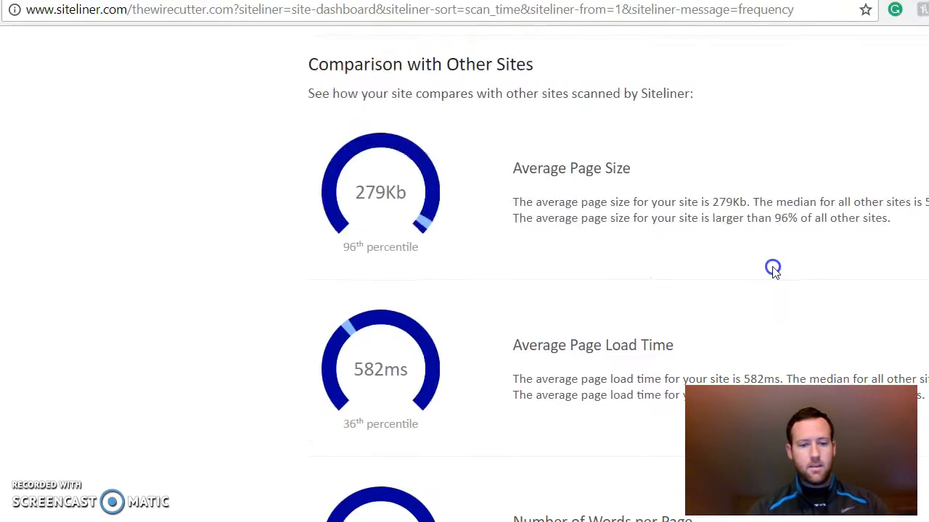
{"action": "scroll", "coordinate": [516, 299], "scroll_direction": "down", "scroll_amount": 10}
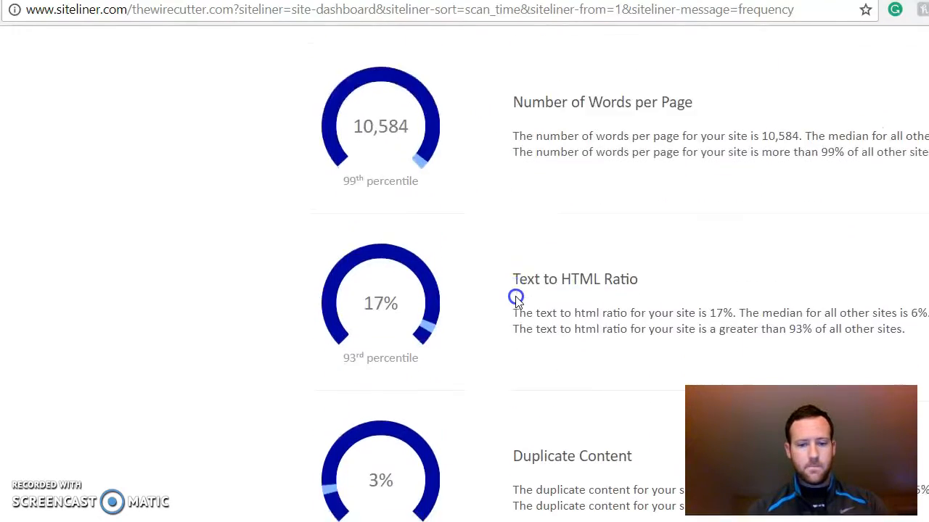
{"action": "scroll", "coordinate": [516, 296], "scroll_direction": "up", "scroll_amount": 15}
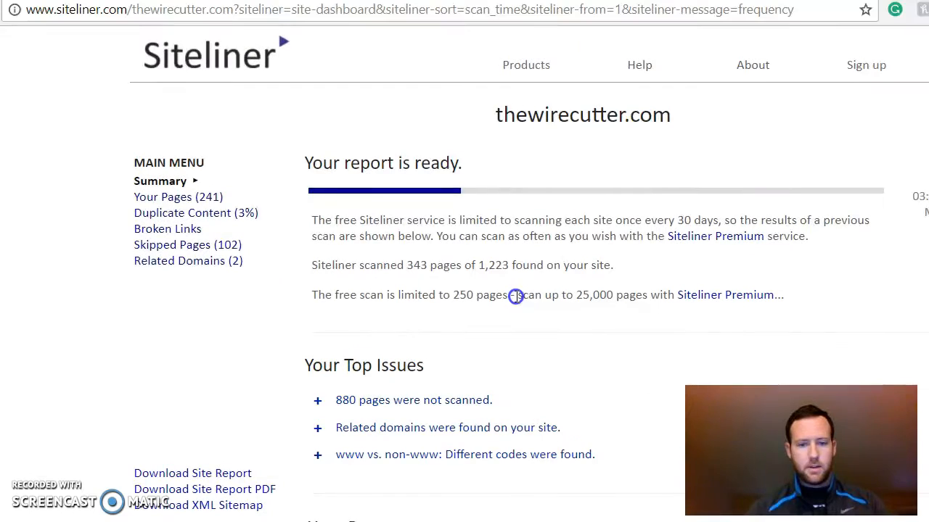
Step: Open the Duplicate Content report and look through the listed page URLs and their match figures
{"action": "left_click", "coordinate": [182, 182]}
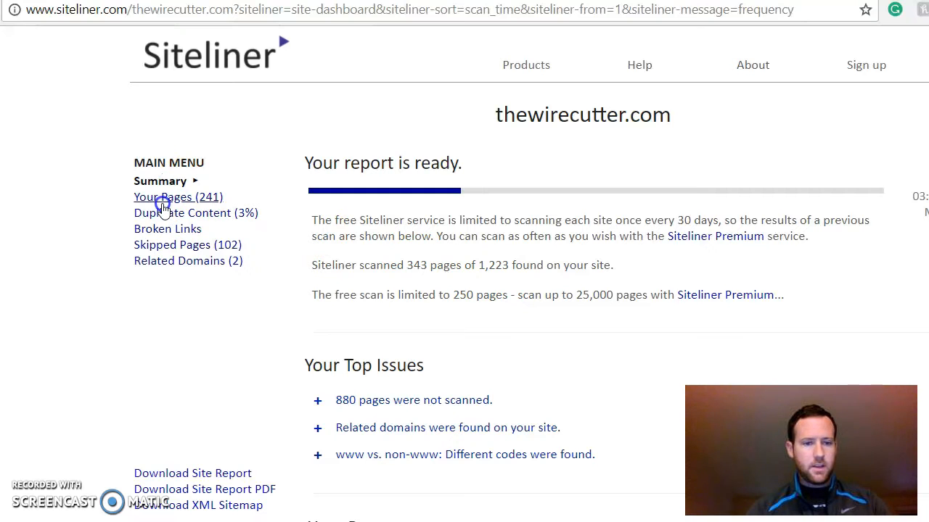
{"action": "left_click", "coordinate": [164, 213]}
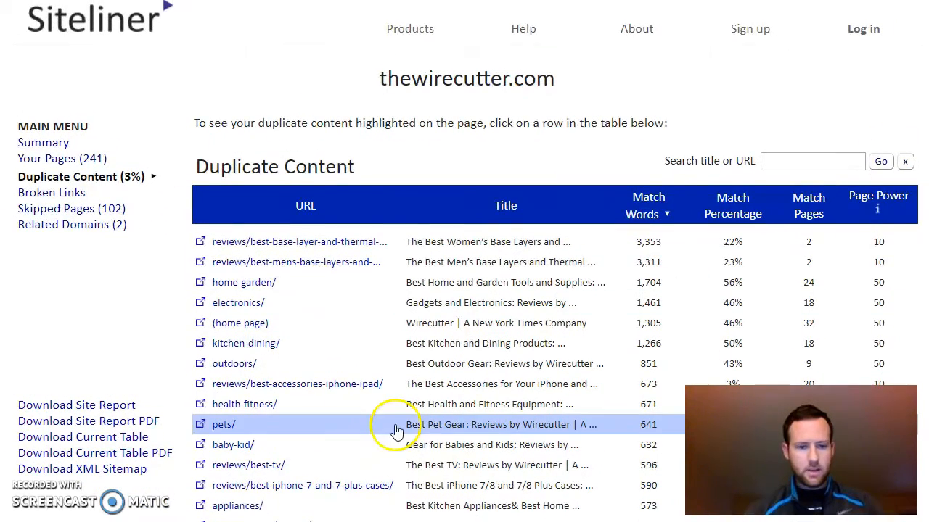
{"action": "scroll", "coordinate": [467, 380], "scroll_direction": "down", "scroll_amount": 3}
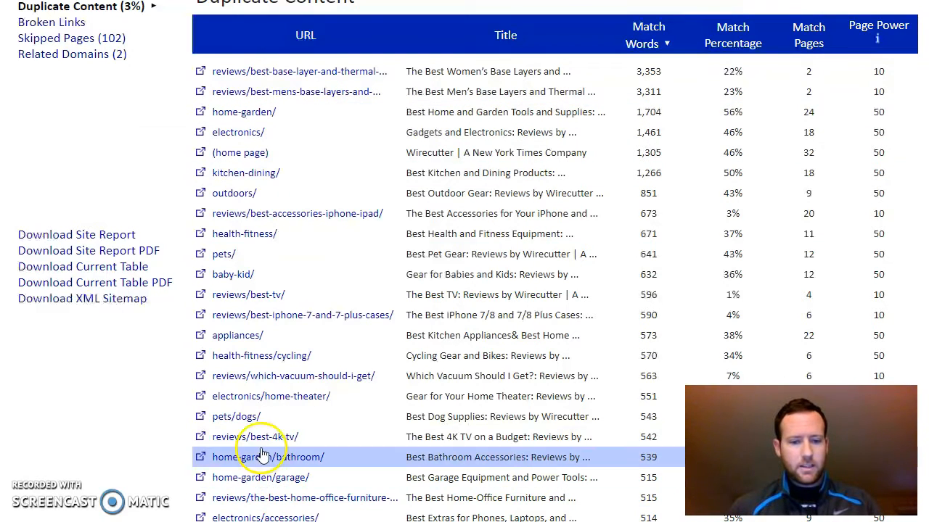
Step: Open the highlighted duplicate content view for the home-garden/ page and look over its marked passages
{"action": "left_click", "coordinate": [244, 116]}
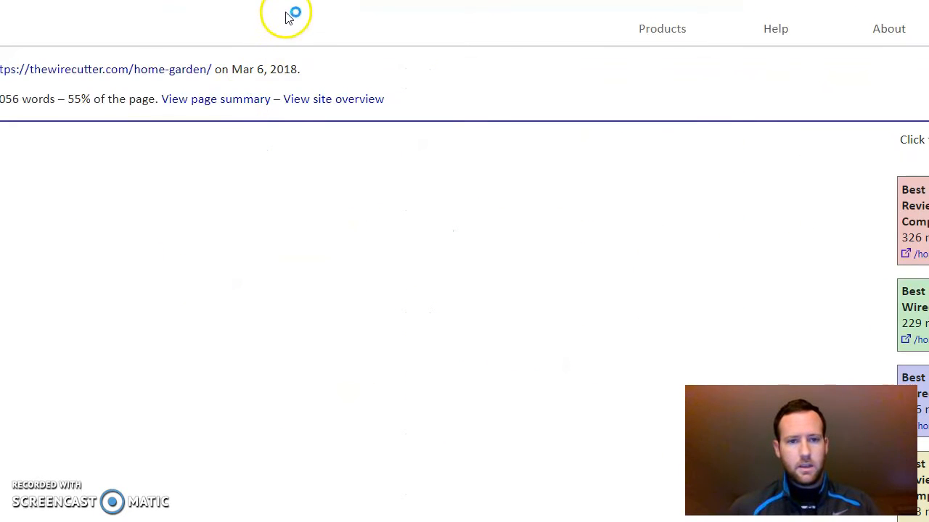
{"action": "left_click_drag", "start_coordinate": [282, 3], "coordinate": [178, 56]}
{"action": "left_click", "coordinate": [216, 4]}
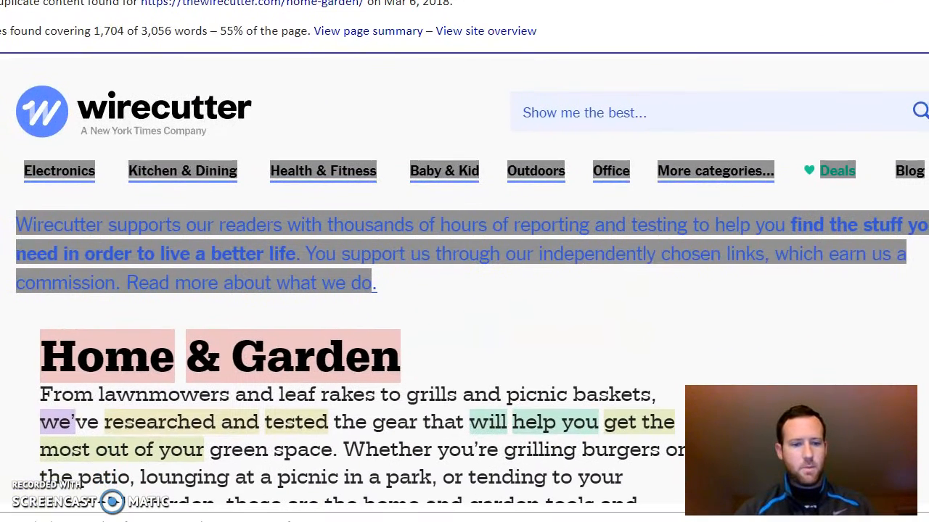
{"action": "scroll", "coordinate": [472, 294], "scroll_direction": "down", "scroll_amount": 2}
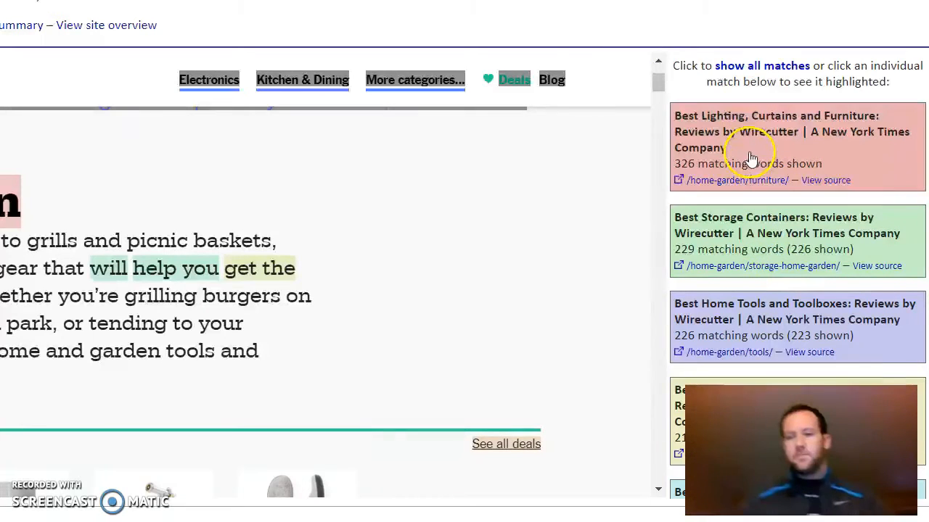
Step: Examine the list of pages sharing text with the Home & Garden page, from furniture and storage down to the smallest matches
{"action": "mouse_move", "coordinate": [9, 194]}
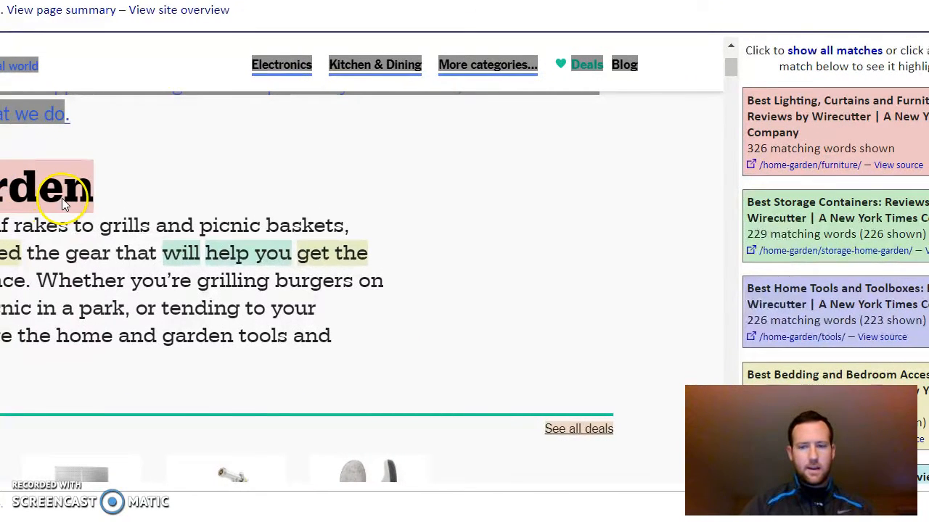
{"action": "left_click", "coordinate": [830, 136]}
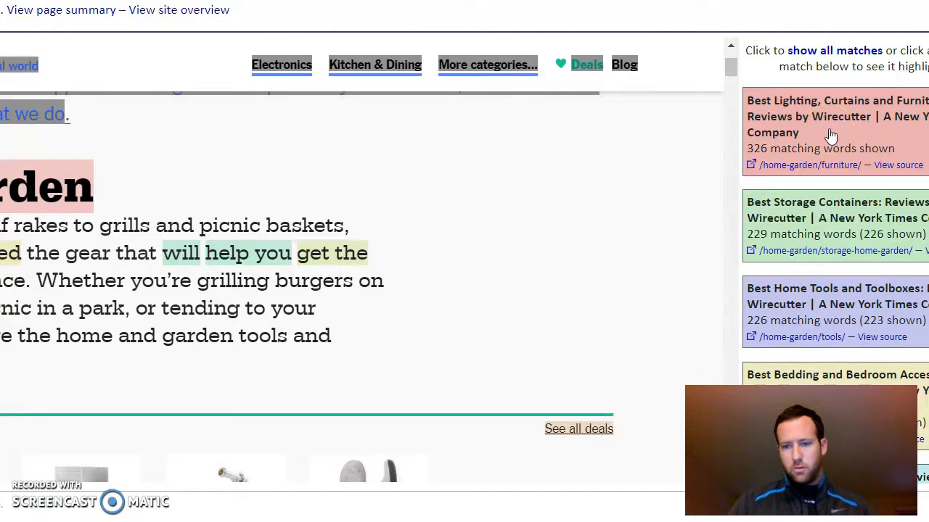
{"action": "scroll", "coordinate": [831, 138], "scroll_direction": "down", "scroll_amount": 3}
{"action": "left_click", "coordinate": [815, 231]}
{"action": "left_click", "coordinate": [804, 114]}
{"action": "left_click", "coordinate": [812, 185]}
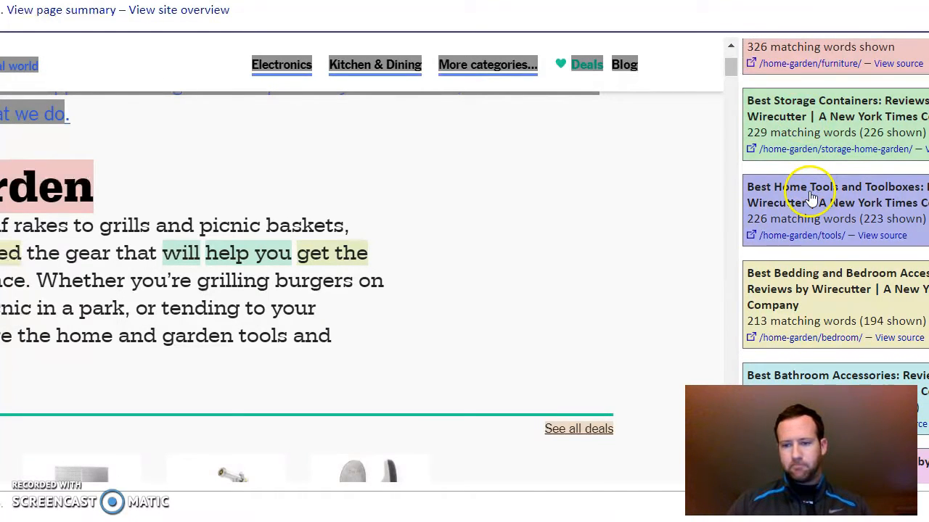
{"action": "scroll", "coordinate": [811, 200], "scroll_direction": "down", "scroll_amount": 2}
{"action": "scroll", "coordinate": [792, 214], "scroll_direction": "down", "scroll_amount": 2}
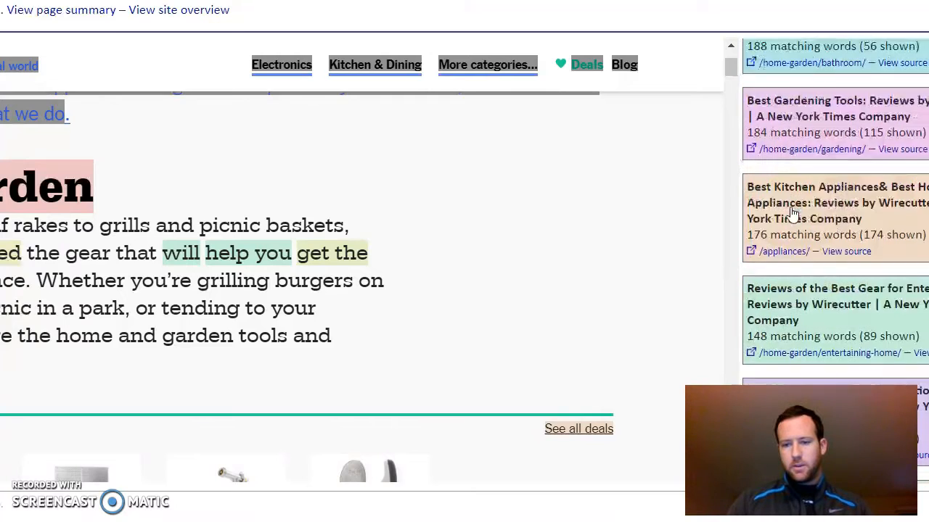
{"action": "scroll", "coordinate": [792, 214], "scroll_direction": "down", "scroll_amount": 1}
{"action": "scroll", "coordinate": [792, 214], "scroll_direction": "down", "scroll_amount": 2}
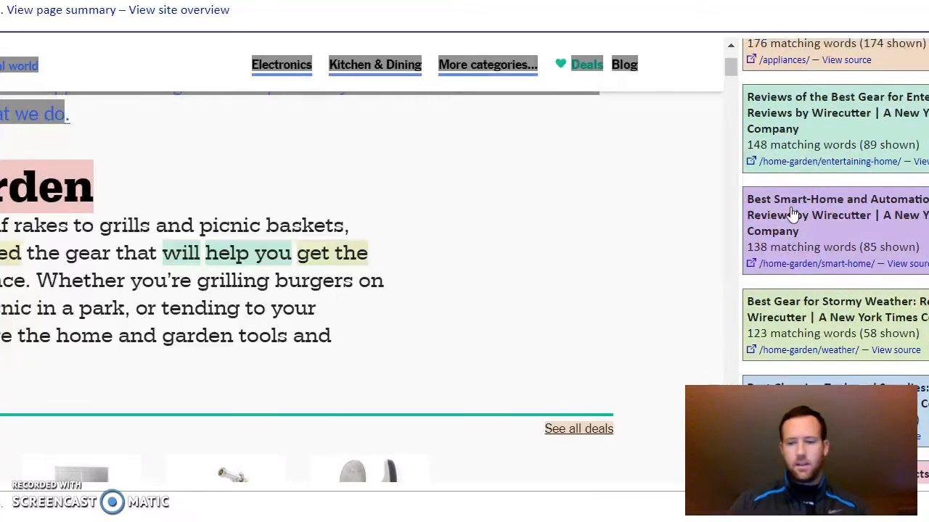
{"action": "scroll", "coordinate": [778, 286], "scroll_direction": "down", "scroll_amount": 5}
{"action": "scroll", "coordinate": [781, 296], "scroll_direction": "down", "scroll_amount": 6}
{"action": "scroll", "coordinate": [780, 296], "scroll_direction": "down", "scroll_amount": 4}
{"action": "scroll", "coordinate": [510, 248], "scroll_direction": "down", "scroll_amount": 3}
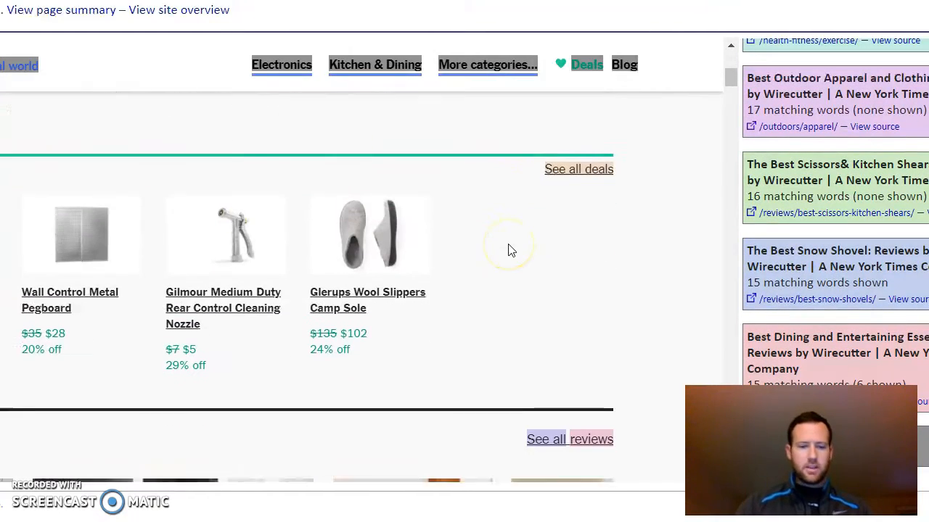
Step: Look over the marked passages in the deals and Bathroom sections of the highlighted Home & Garden page
{"action": "scroll", "coordinate": [508, 251], "scroll_direction": "down", "scroll_amount": 3}
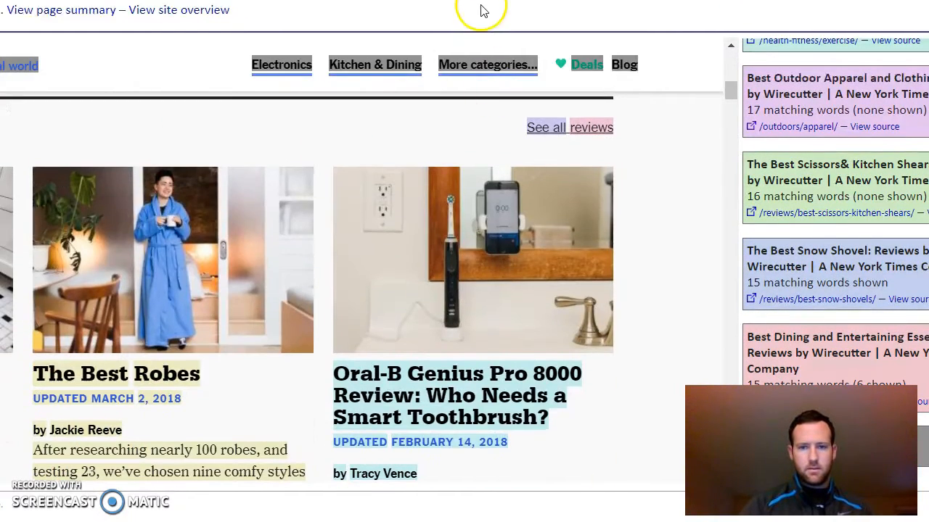
{"action": "scroll", "coordinate": [457, 93], "scroll_direction": "left", "scroll_amount": 4}
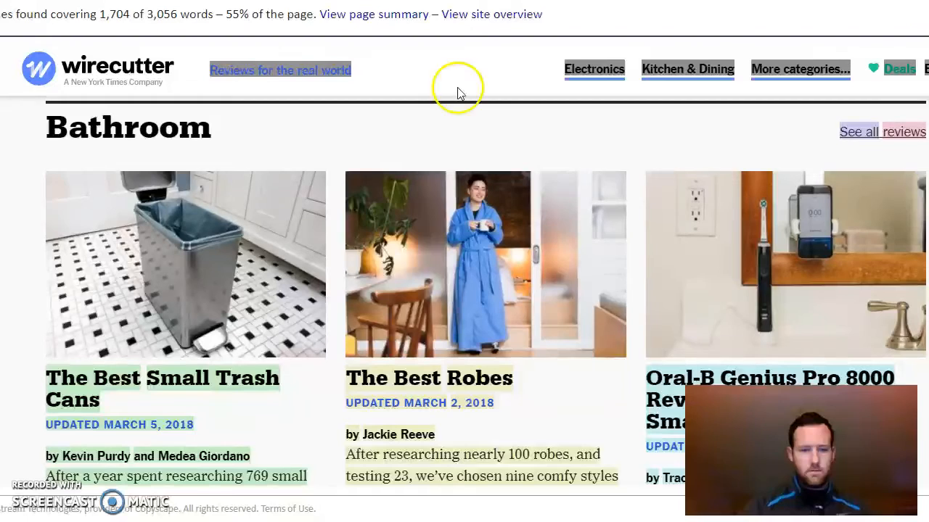
{"action": "scroll", "coordinate": [434, 283], "scroll_direction": "down", "scroll_amount": 3}
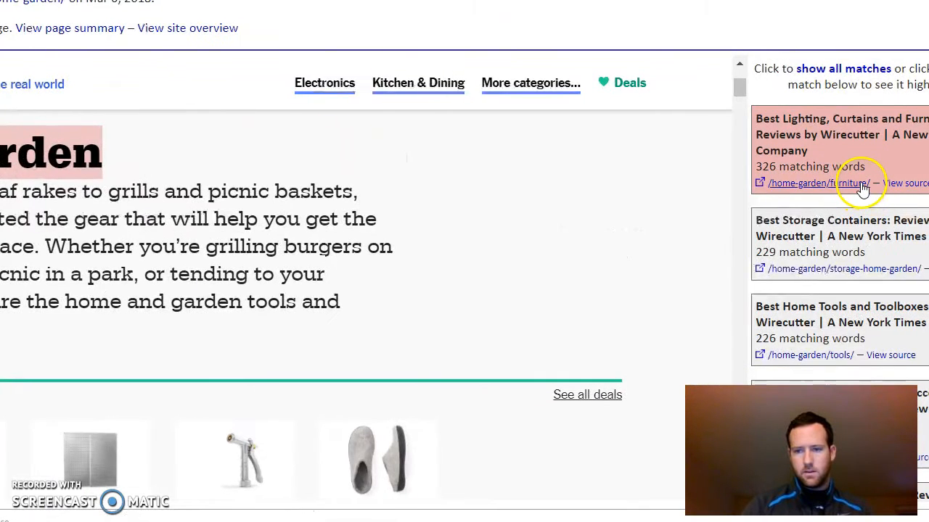
Step: Open the page report for the matching home-garden/furniture/ page, and from it the live Furniture page
{"action": "left_click", "coordinate": [806, 183]}
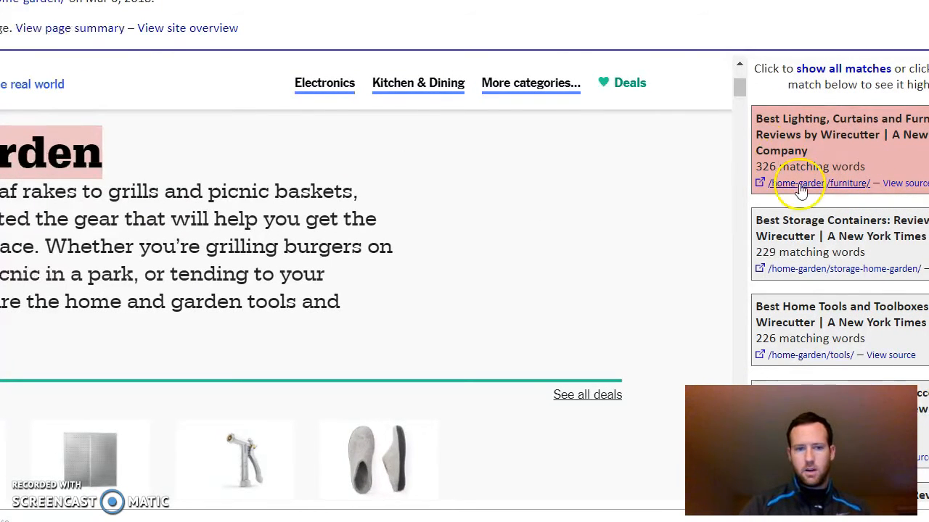
{"action": "left_click", "coordinate": [795, 190]}
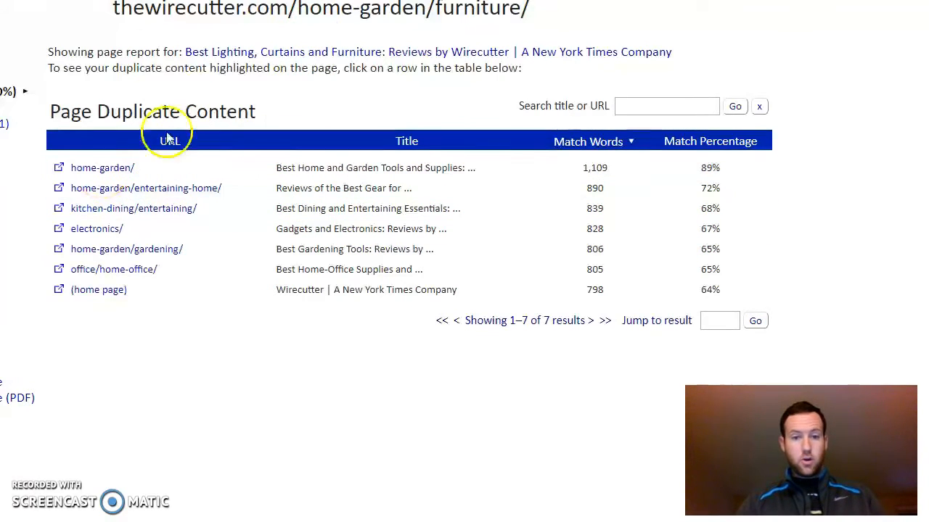
{"action": "left_click", "coordinate": [288, 60]}
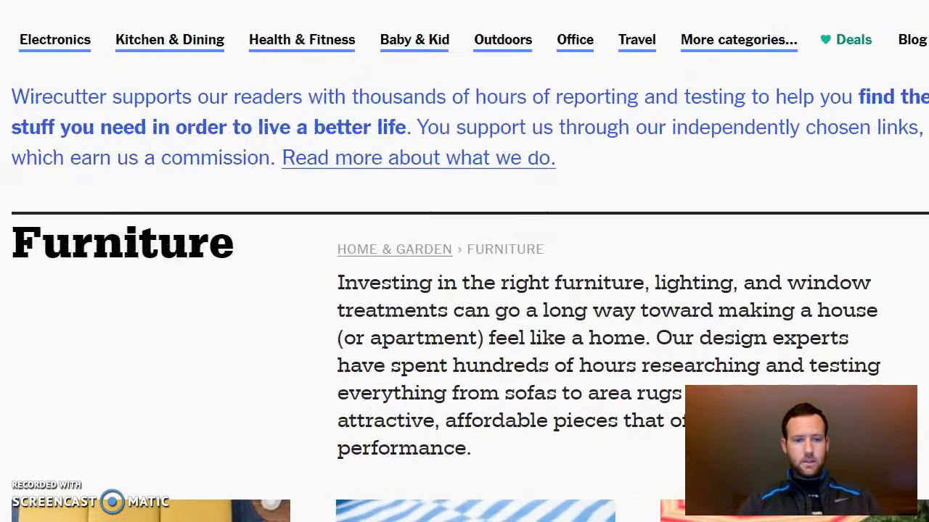
Step: Look through the Furniture category page, from its breadcrumb and introduction through the review listings to the footer's category links
{"action": "scroll", "coordinate": [313, 295], "scroll_direction": "down", "scroll_amount": 7}
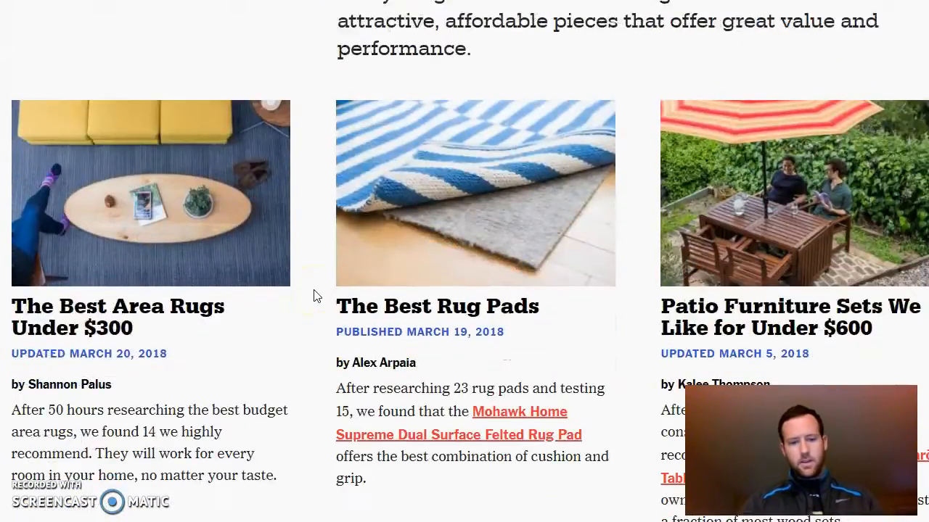
{"action": "scroll", "coordinate": [314, 295], "scroll_direction": "down", "scroll_amount": 14}
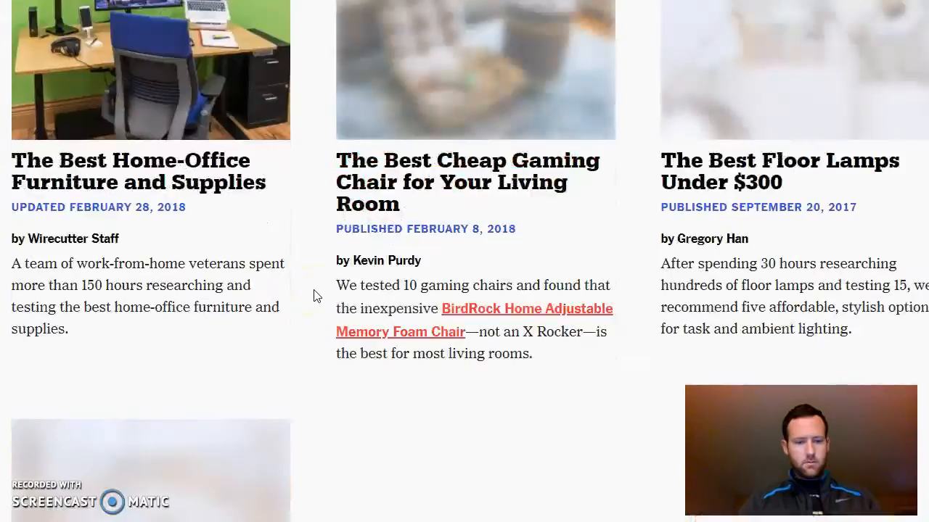
{"action": "scroll", "coordinate": [314, 295], "scroll_direction": "down", "scroll_amount": 10}
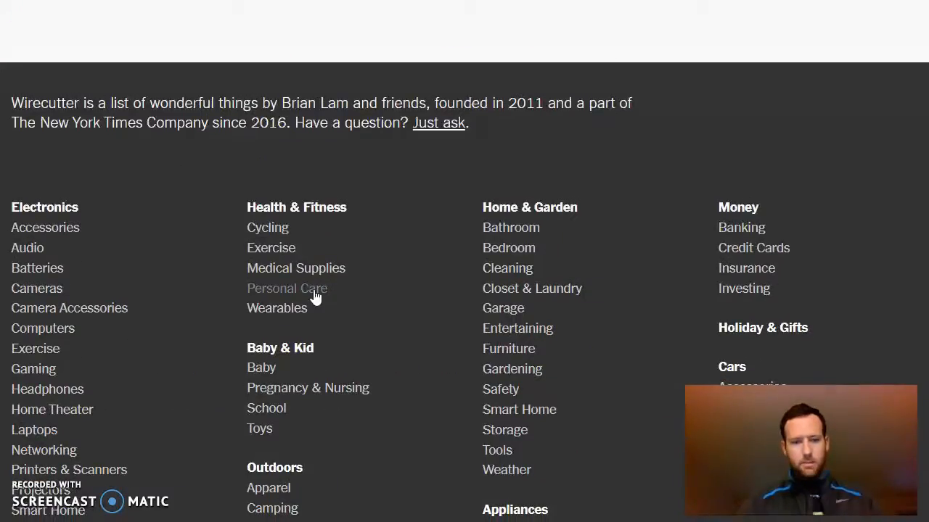
{"action": "scroll", "coordinate": [314, 295], "scroll_direction": "up", "scroll_amount": 6}
{"action": "scroll", "coordinate": [313, 295], "scroll_direction": "up", "scroll_amount": 20}
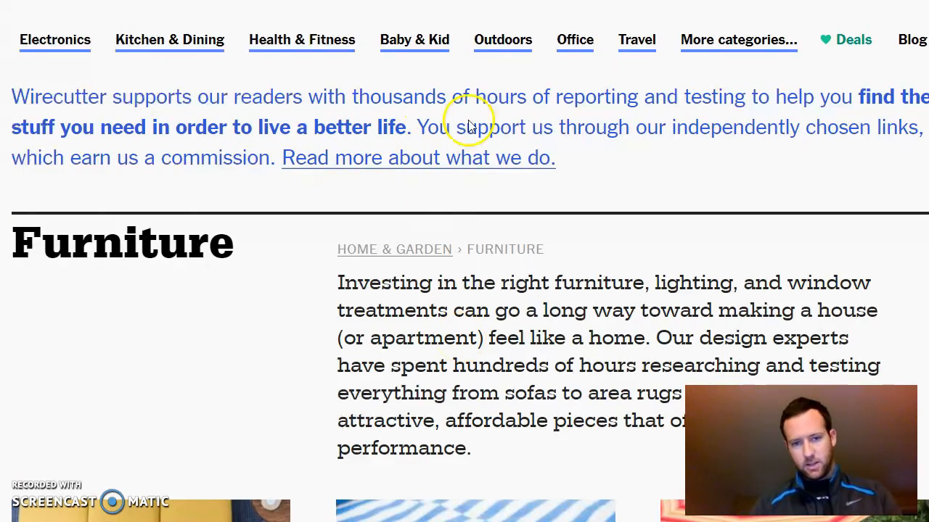
{"action": "scroll", "coordinate": [682, 181], "scroll_direction": "down", "scroll_amount": 5}
{"action": "scroll", "coordinate": [465, 261], "scroll_direction": "down", "scroll_amount": 11}
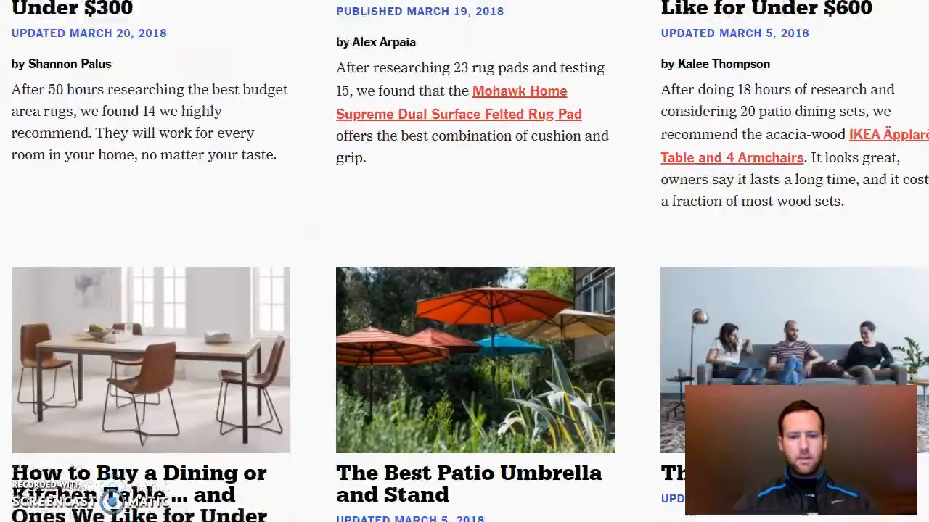
{"action": "scroll", "coordinate": [464, 261], "scroll_direction": "up", "scroll_amount": 16}
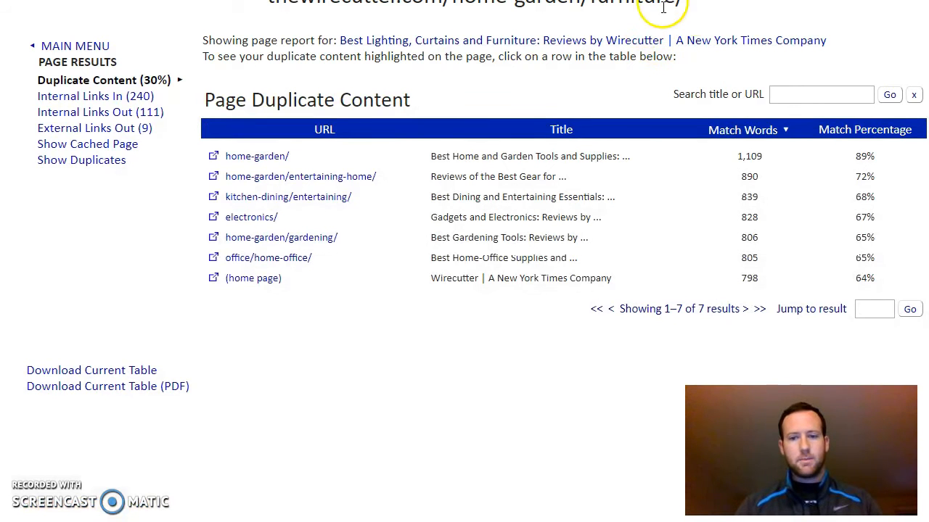
Step: Switch from the Siteliner report to Wirecutter's Health & Fitness page and show its on-page elements in MozBar
{"action": "left_click", "coordinate": [731, 9]}
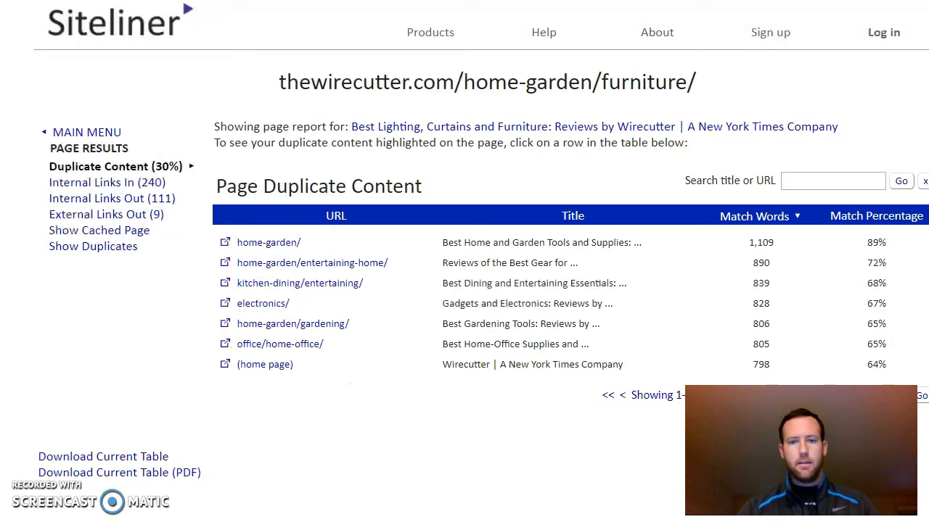
{"action": "key", "text": "ctrl+Tab"}
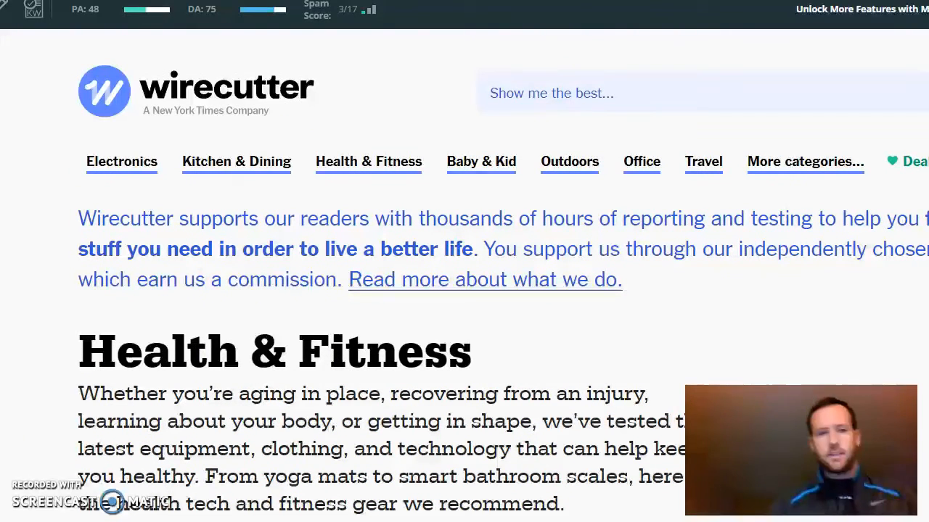
{"action": "left_click", "coordinate": [1, 8]}
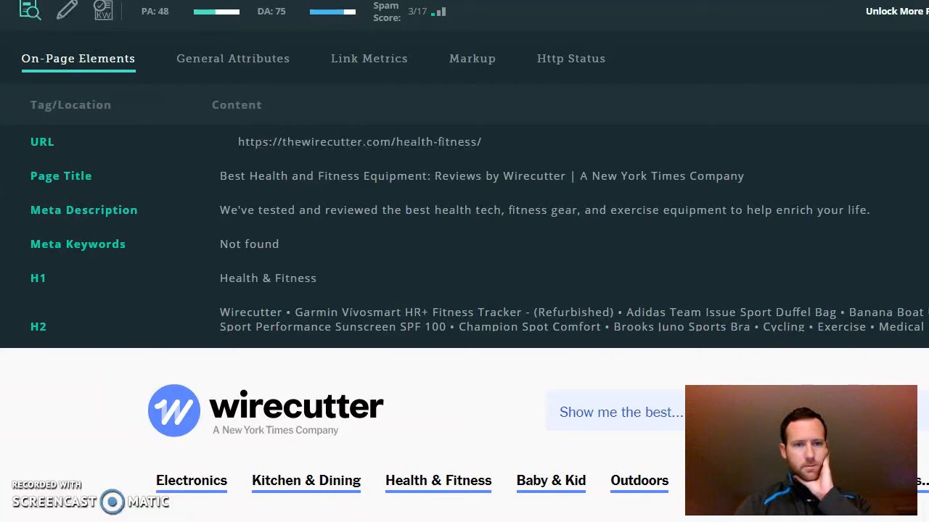
Step: Open the Wirecutter homepage and check its page title, meta description and H1 in MozBar's on-page elements
{"action": "left_click", "coordinate": [174, 410]}
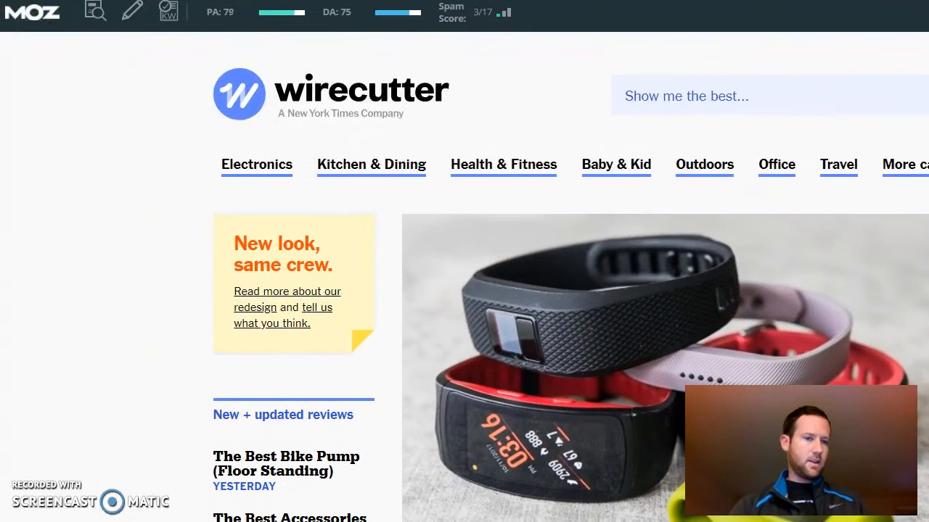
{"action": "left_click", "coordinate": [95, 15]}
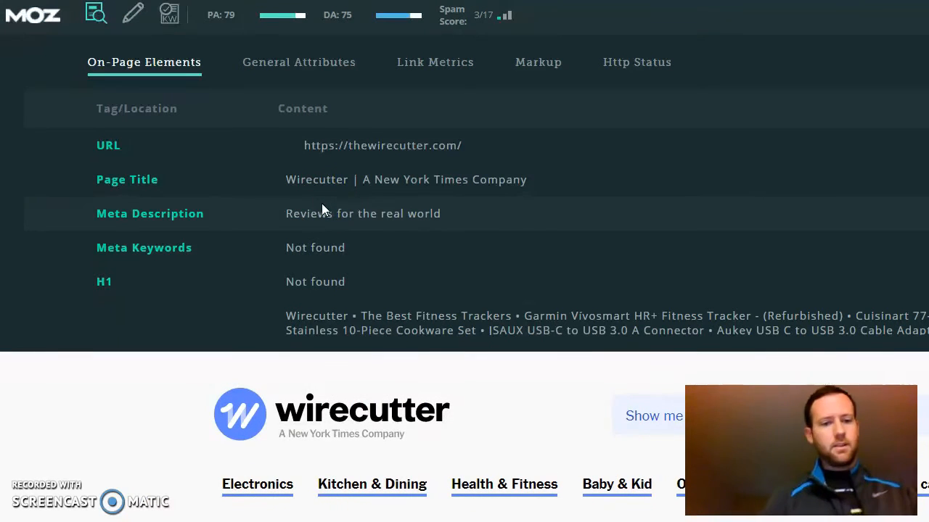
{"action": "scroll", "coordinate": [216, 183], "scroll_direction": "down", "scroll_amount": 5}
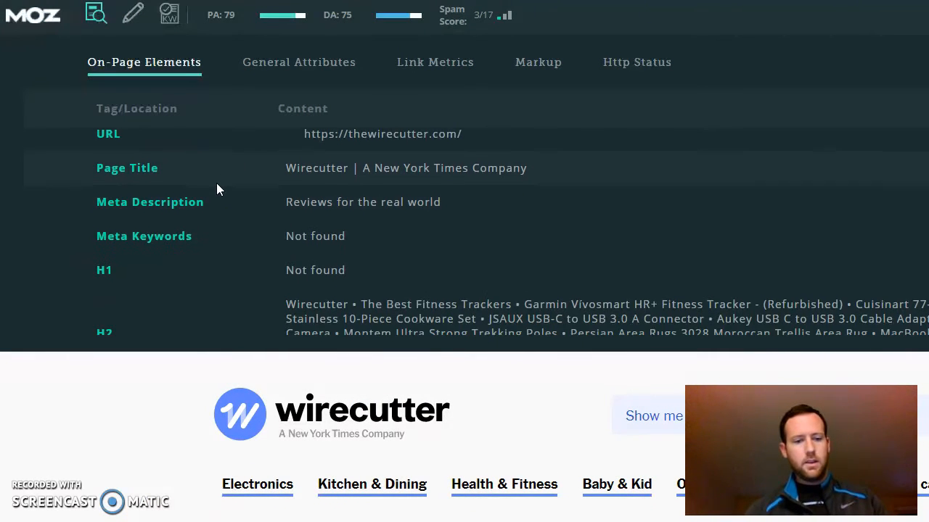
{"action": "scroll", "coordinate": [217, 188], "scroll_direction": "down", "scroll_amount": 1}
{"action": "scroll", "coordinate": [216, 189], "scroll_direction": "up", "scroll_amount": 5}
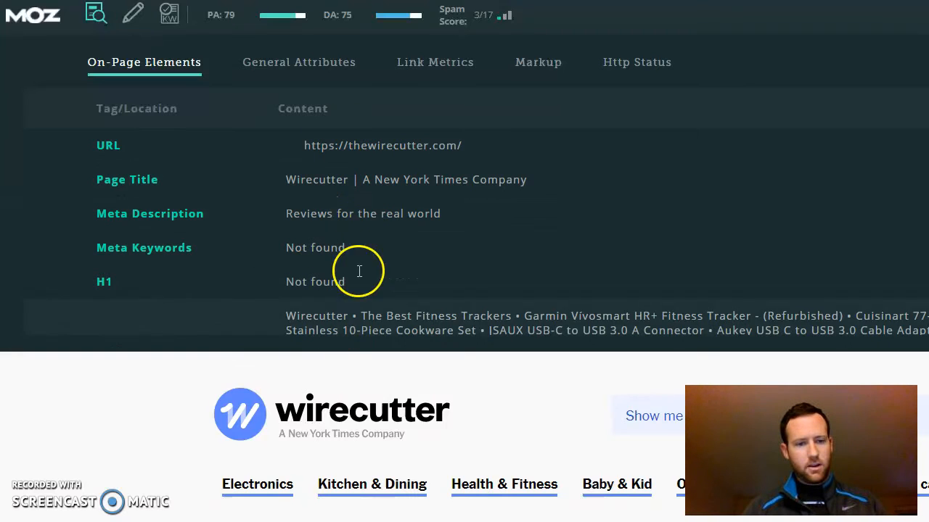
{"action": "scroll", "coordinate": [342, 188], "scroll_direction": "down", "scroll_amount": 1}
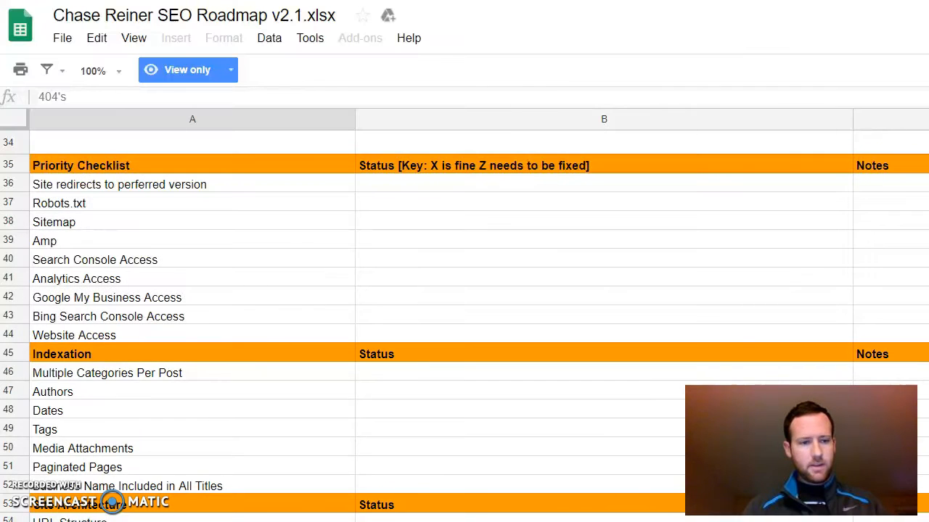
Step: Review the SEO roadmap spreadsheet's Site Architecture, Page Speed Optimization and Sitewide On Page Issues sections
{"action": "scroll", "coordinate": [273, 326], "scroll_direction": "down", "scroll_amount": 6}
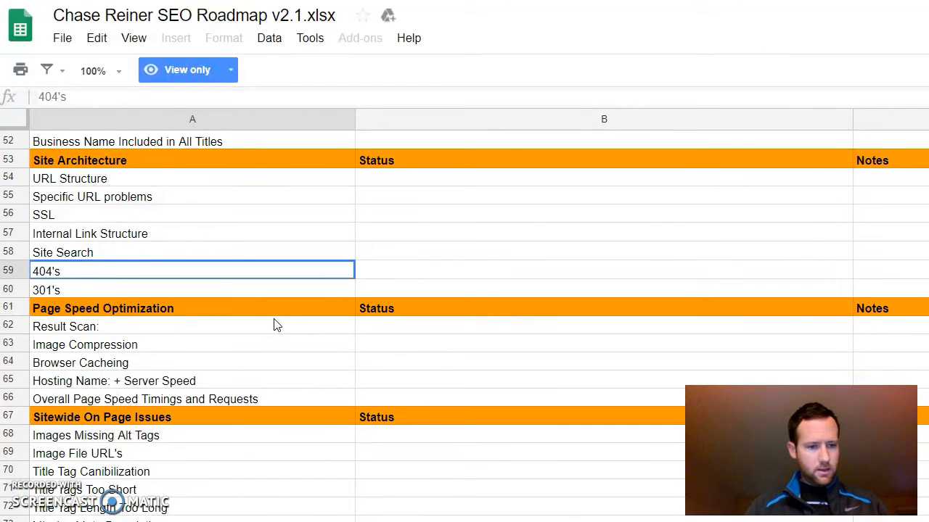
{"action": "scroll", "coordinate": [274, 325], "scroll_direction": "right", "scroll_amount": 5}
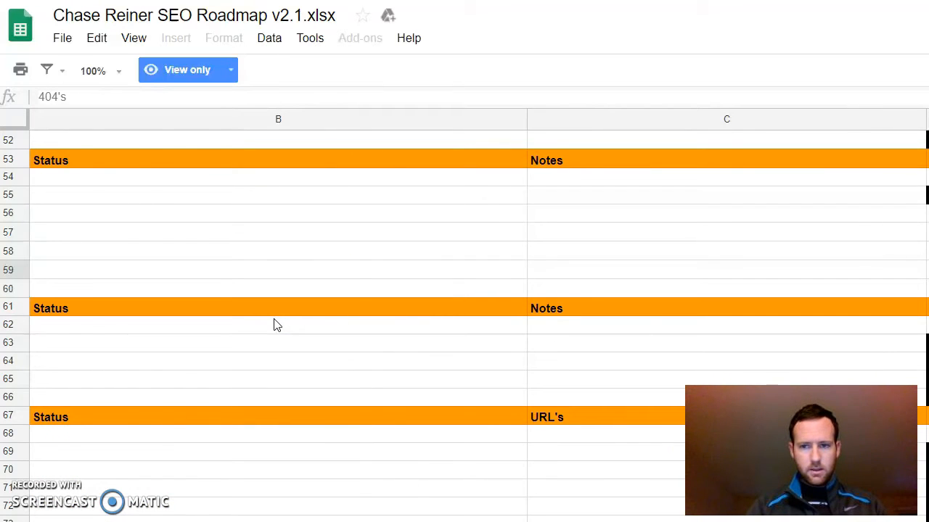
{"action": "scroll", "coordinate": [274, 326], "scroll_direction": "left", "scroll_amount": 5}
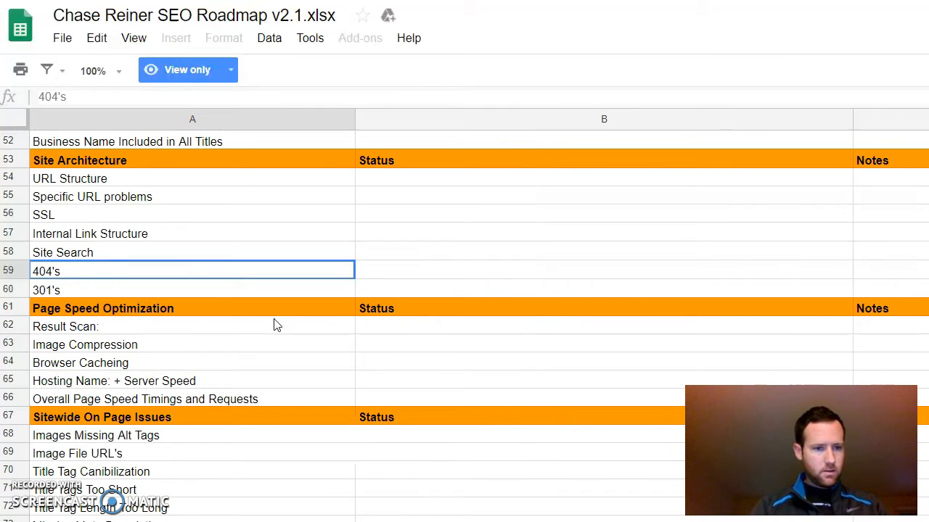
{"action": "scroll", "coordinate": [274, 325], "scroll_direction": "down", "scroll_amount": 3}
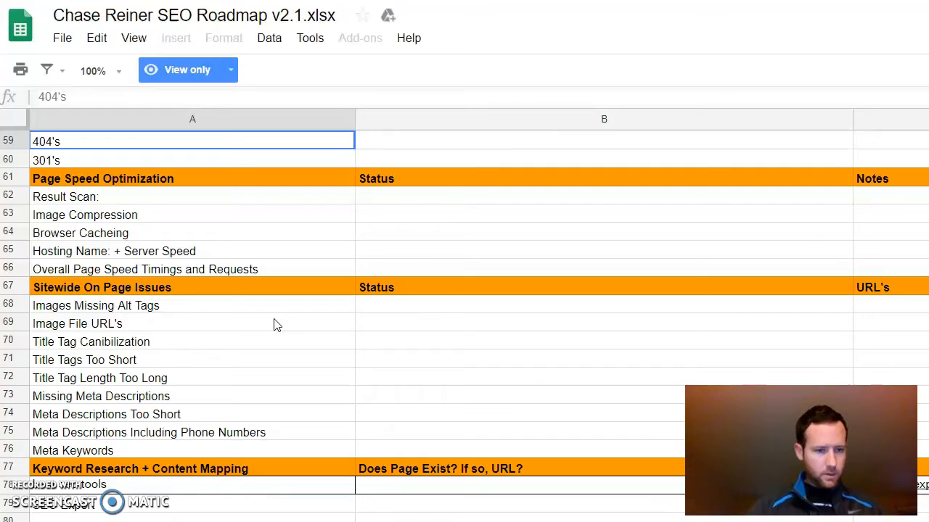
{"action": "scroll", "coordinate": [273, 326], "scroll_direction": "up", "scroll_amount": 1}
{"action": "scroll", "coordinate": [274, 326], "scroll_direction": "up", "scroll_amount": 1}
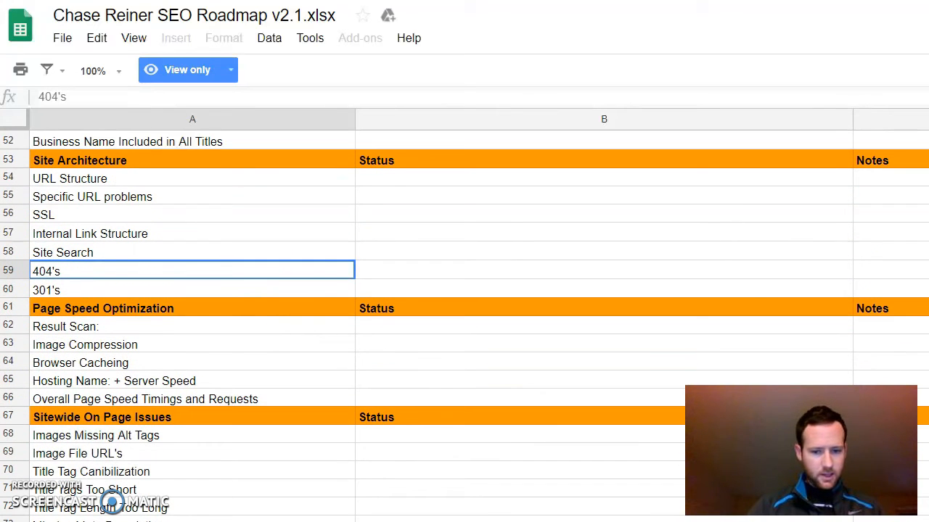
Step: Switch to Notepad and write the note "Need H1 heading on homepage"
{"action": "key", "text": "alt+Tab"}
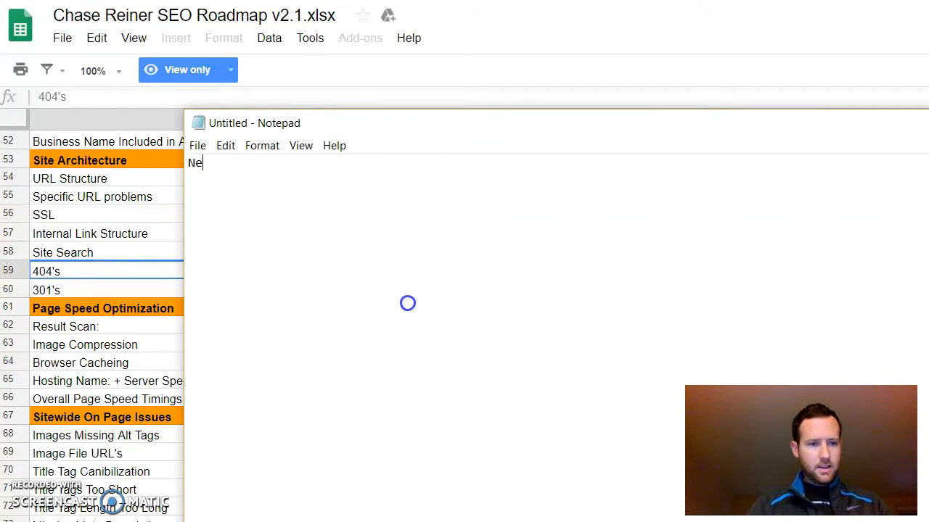
{"action": "type", "text": "Need H1 heading on homepage"}
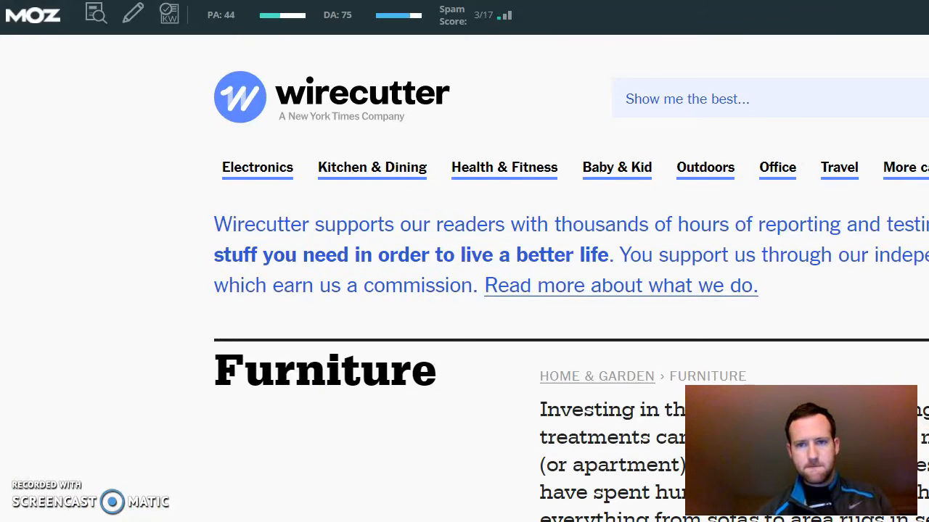
Step: Return to the homepage's MozBar analysis, check its schema markup and open the linked Structured Data Testing Tool
{"action": "key", "text": "ctrl+shift+Tab"}
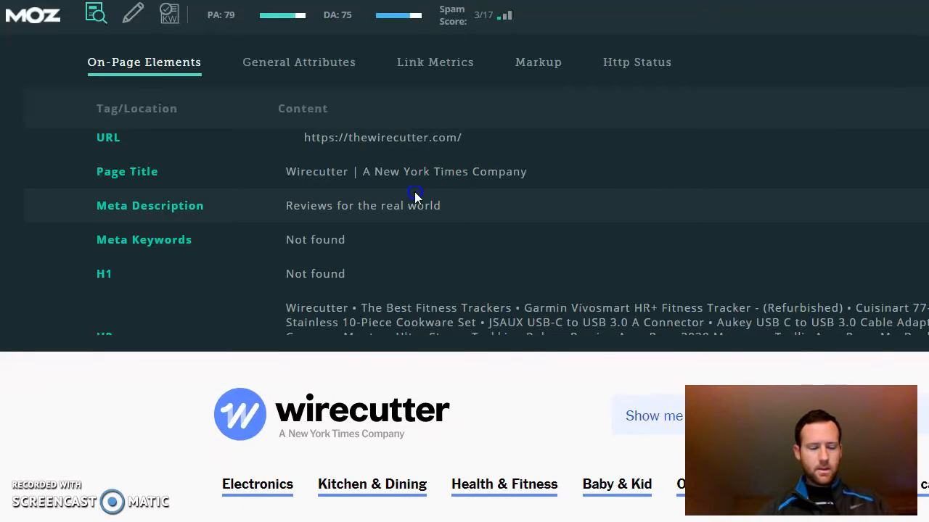
{"action": "scroll", "coordinate": [415, 196], "scroll_direction": "down", "scroll_amount": 1}
{"action": "left_click", "coordinate": [532, 62]}
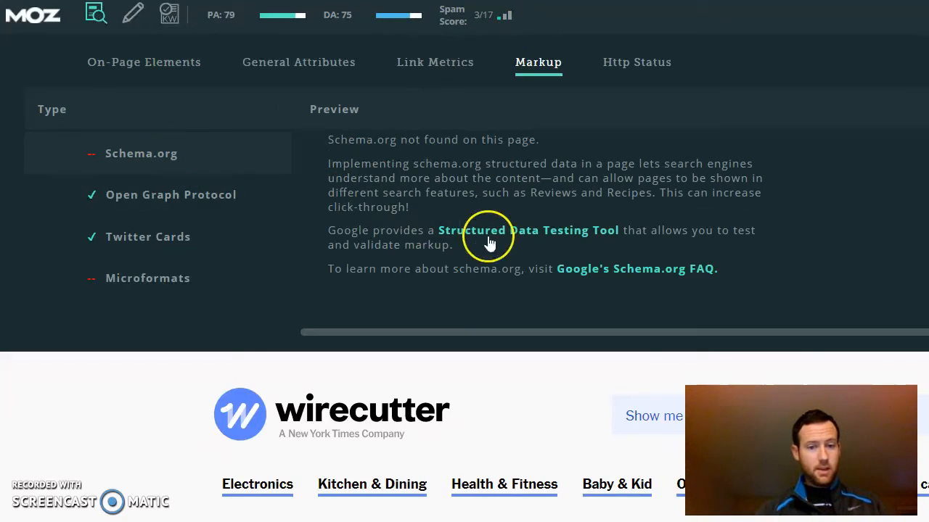
{"action": "left_click", "coordinate": [514, 236]}
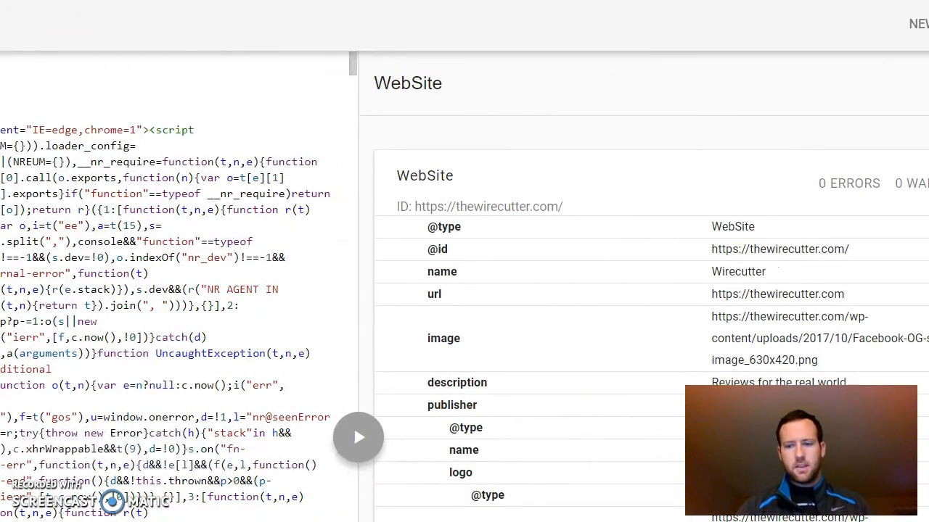
Step: Examine the homepage's WebSite structured data, including its image, publisher, logo and search action properties, and collapse the entry
{"action": "left_click", "coordinate": [695, 192]}
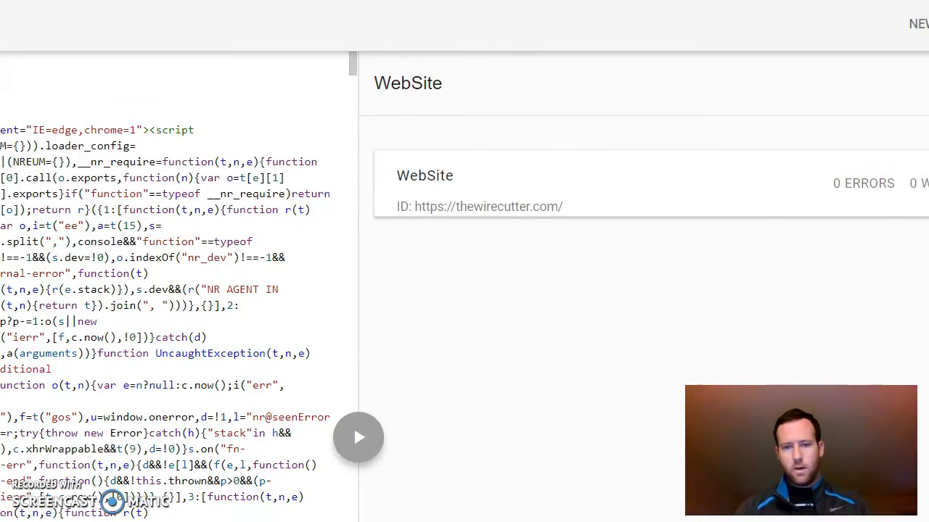
{"action": "left_click", "coordinate": [695, 192]}
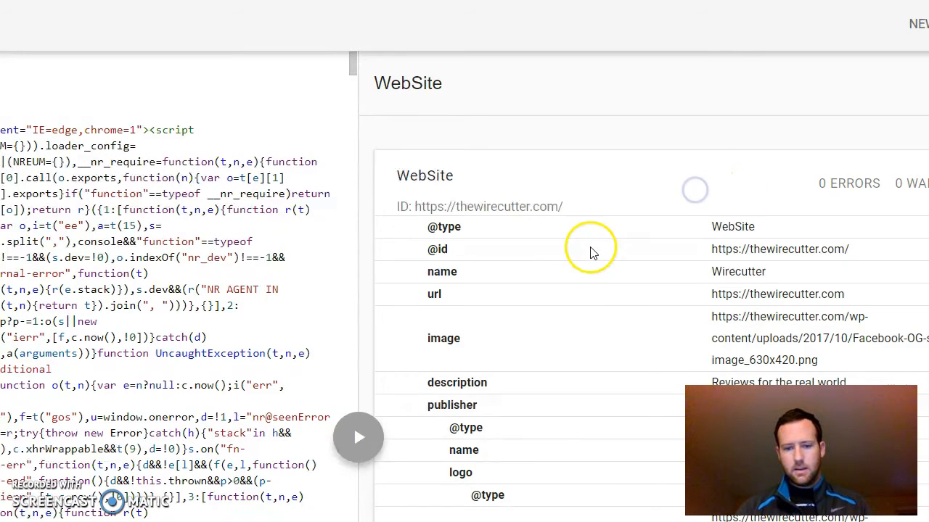
{"action": "scroll", "coordinate": [590, 254], "scroll_direction": "down", "scroll_amount": 2}
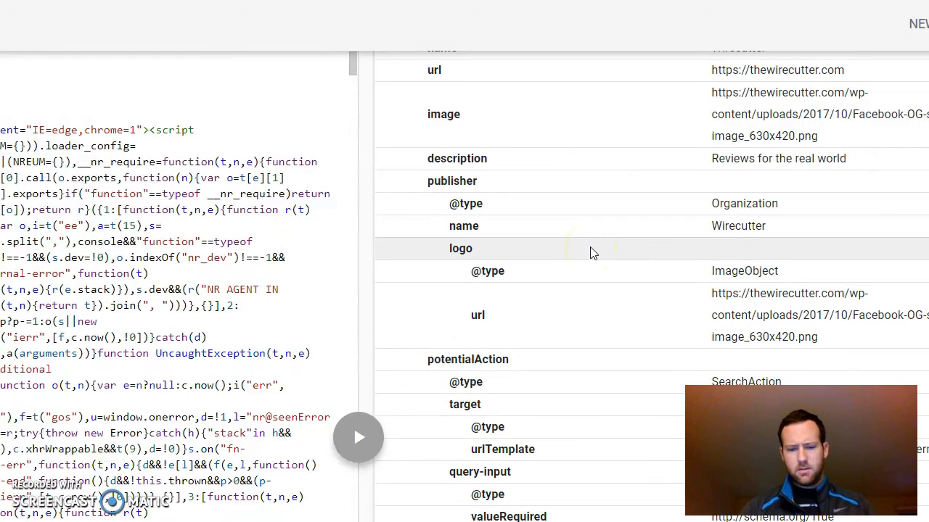
{"action": "scroll", "coordinate": [591, 253], "scroll_direction": "up", "scroll_amount": 2}
{"action": "left_click", "coordinate": [657, 188]}
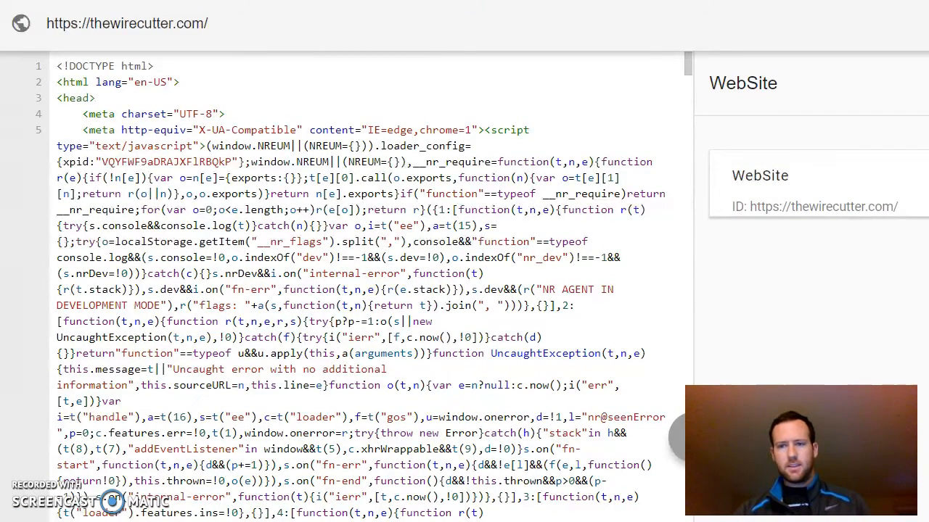
Step: Search Google for review schema in a new browser tab
{"action": "key", "text": "ctrl+t"}
{"action": "type", "text": "review school"}
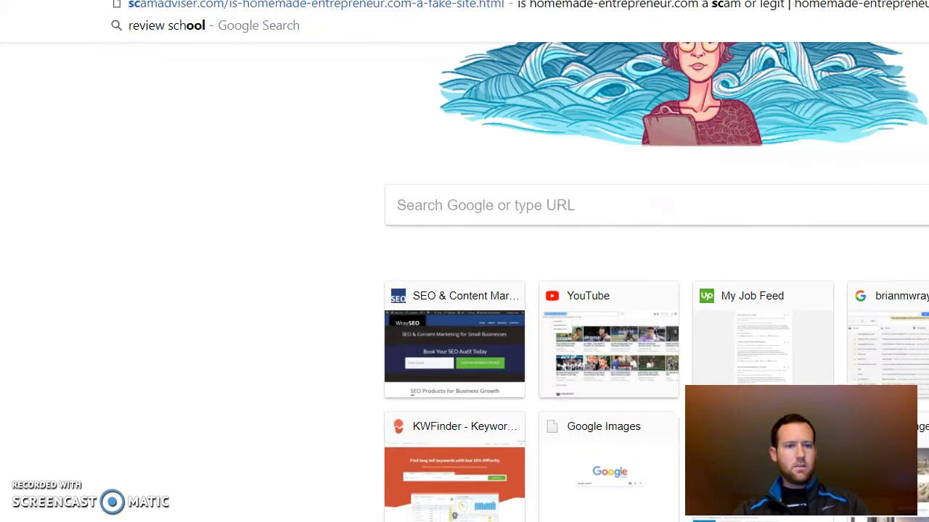
{"action": "key", "text": "Return"}
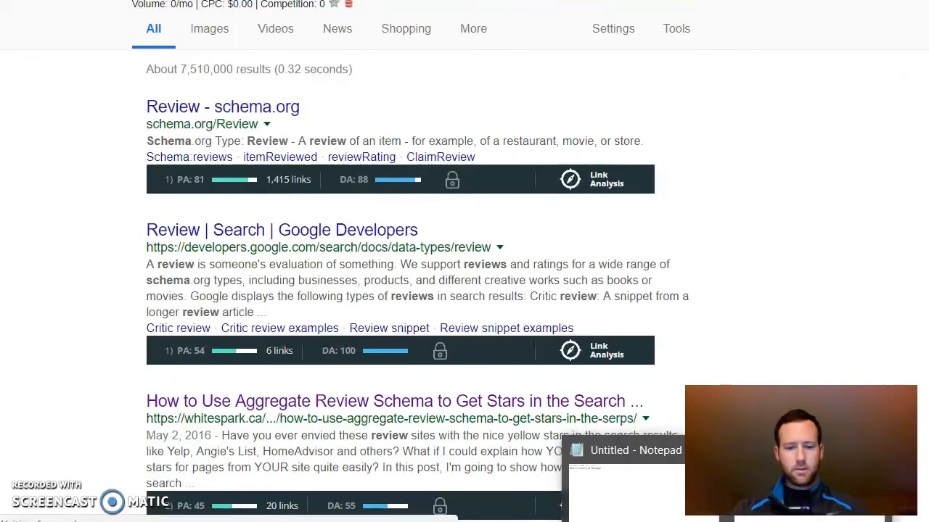
Step: Switch to Notepad and add the note "Look into Schema markup option" below the H1 heading note
{"action": "left_click", "coordinate": [667, 503]}
{"action": "type", "text": "Look into"}
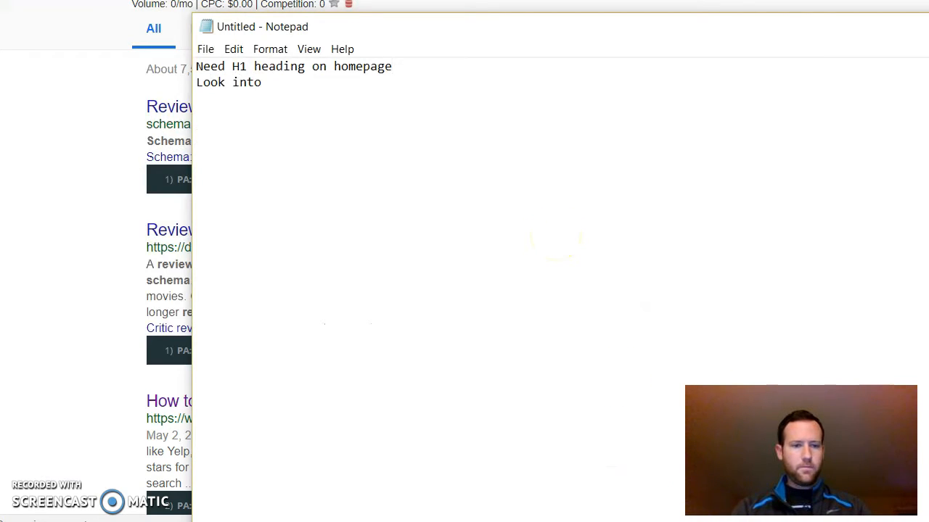
{"action": "type", "text": " Schema markup option"}
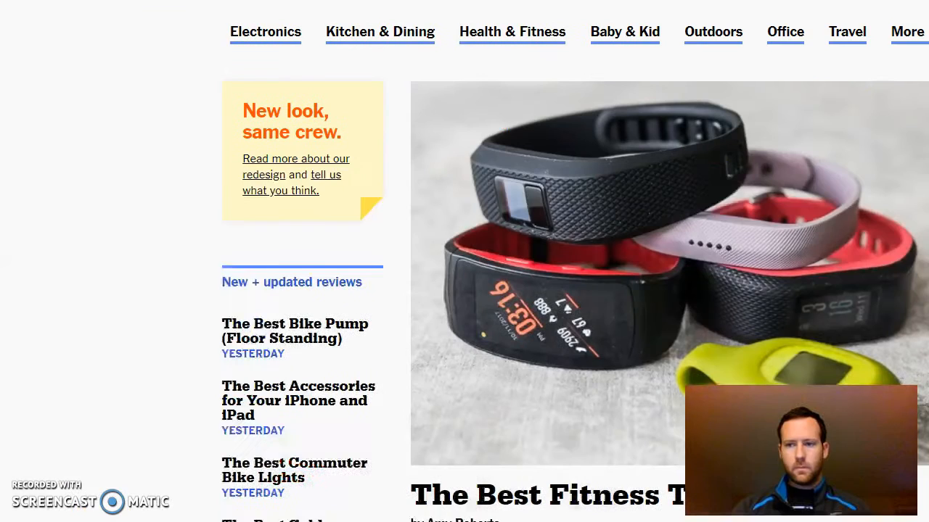
Step: Examine the Wirecutter homepage's layout and content, from the featured review down through the Baby & Kid section
{"action": "scroll", "coordinate": [716, 191], "scroll_direction": "down", "scroll_amount": 9}
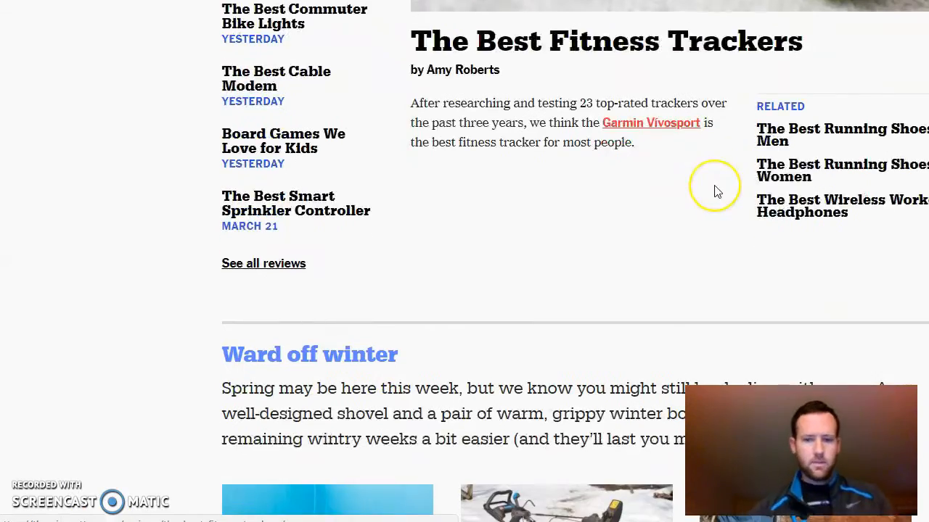
{"action": "scroll", "coordinate": [716, 190], "scroll_direction": "down", "scroll_amount": 1}
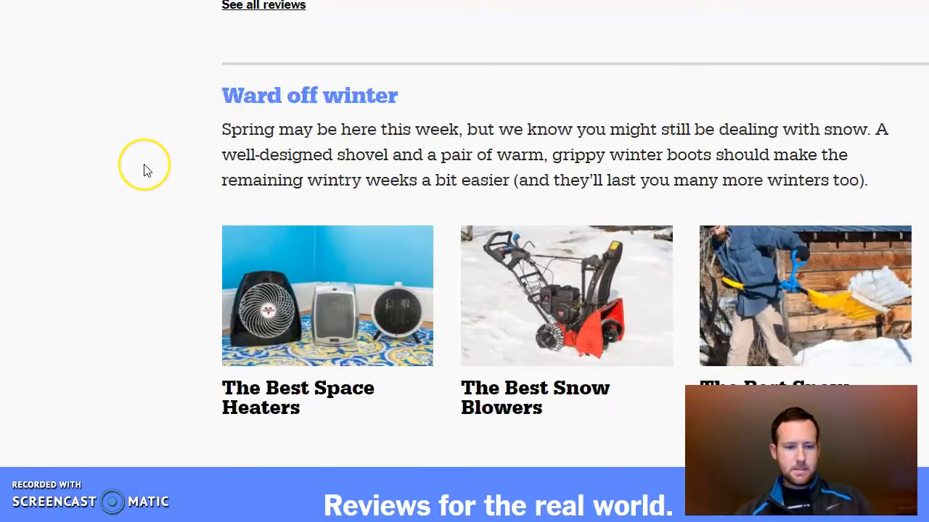
{"action": "scroll", "coordinate": [145, 170], "scroll_direction": "down", "scroll_amount": 4}
{"action": "scroll", "coordinate": [145, 170], "scroll_direction": "down", "scroll_amount": 2}
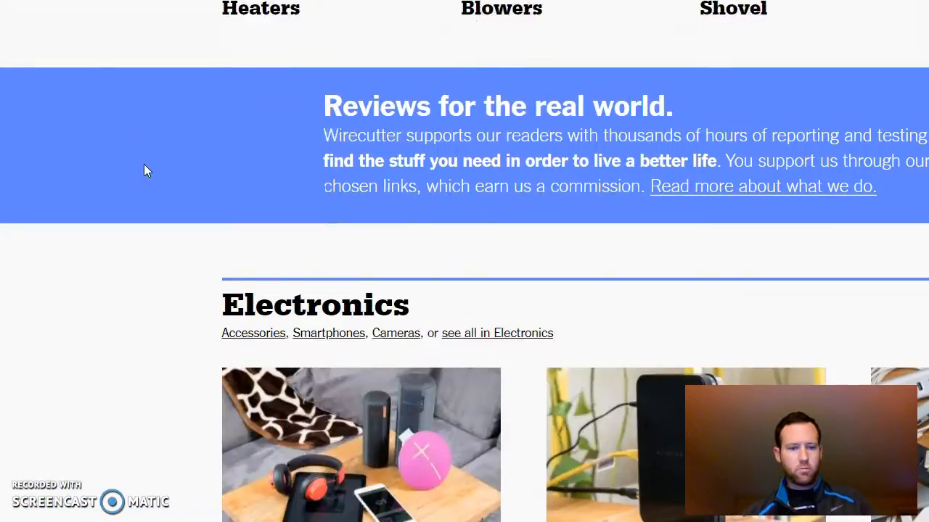
{"action": "scroll", "coordinate": [145, 170], "scroll_direction": "down", "scroll_amount": 3}
{"action": "scroll", "coordinate": [145, 170], "scroll_direction": "down", "scroll_amount": 2}
{"action": "scroll", "coordinate": [145, 170], "scroll_direction": "down", "scroll_amount": 3}
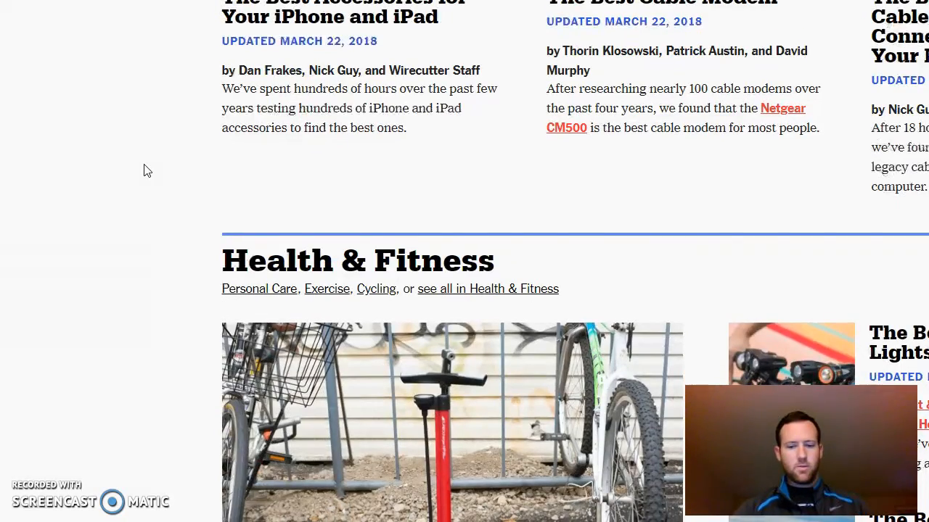
{"action": "scroll", "coordinate": [146, 170], "scroll_direction": "down", "scroll_amount": 8}
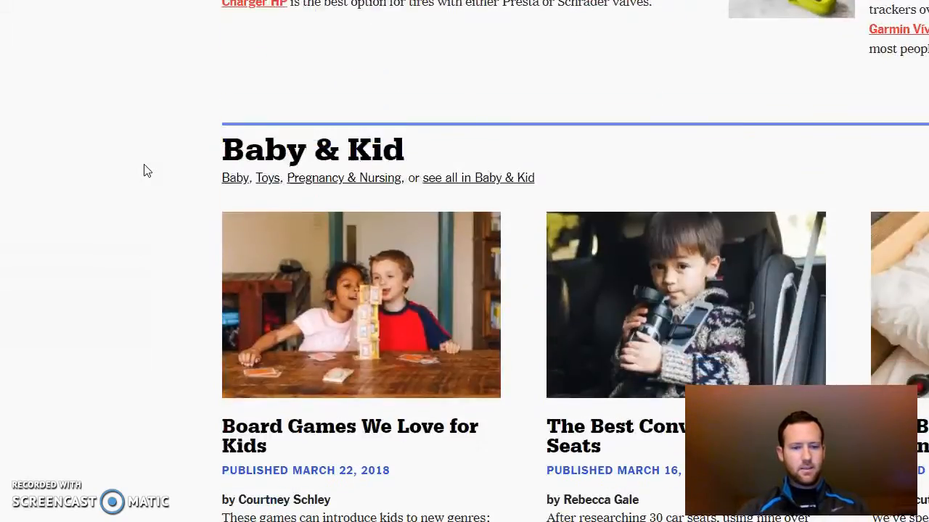
{"action": "scroll", "coordinate": [145, 170], "scroll_direction": "down", "scroll_amount": 6}
{"action": "scroll", "coordinate": [145, 170], "scroll_direction": "up", "scroll_amount": 3}
{"action": "scroll", "coordinate": [145, 170], "scroll_direction": "up", "scroll_amount": 1}
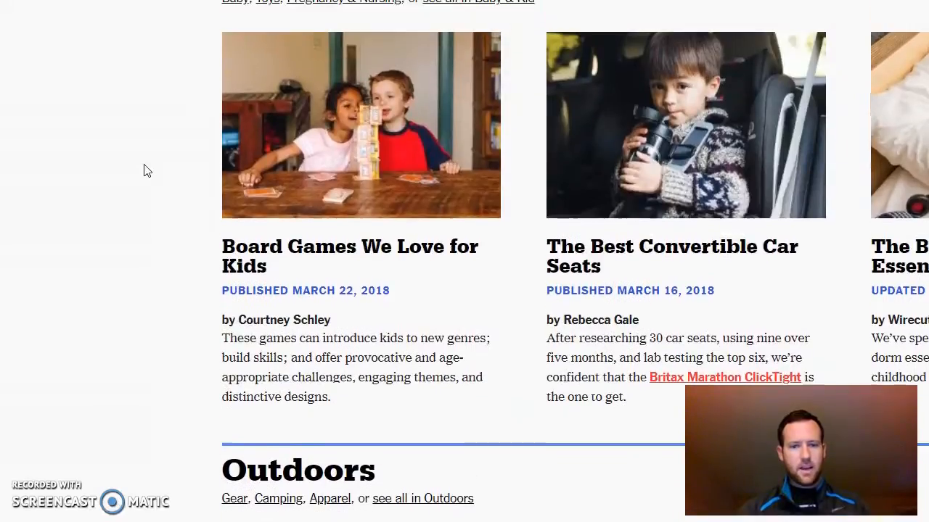
{"action": "scroll", "coordinate": [145, 169], "scroll_direction": "up", "scroll_amount": 1}
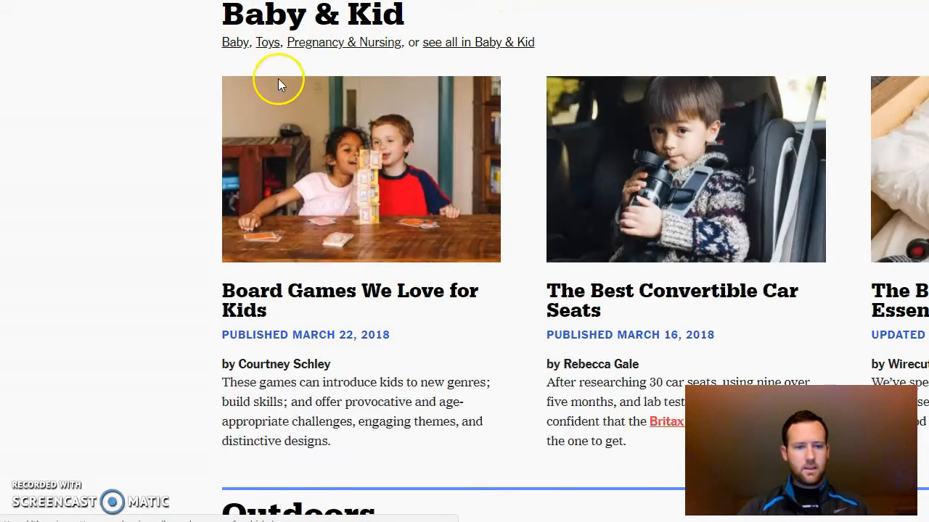
{"action": "scroll", "coordinate": [205, 209], "scroll_direction": "down", "scroll_amount": 2}
{"action": "scroll", "coordinate": [205, 209], "scroll_direction": "up", "scroll_amount": 2}
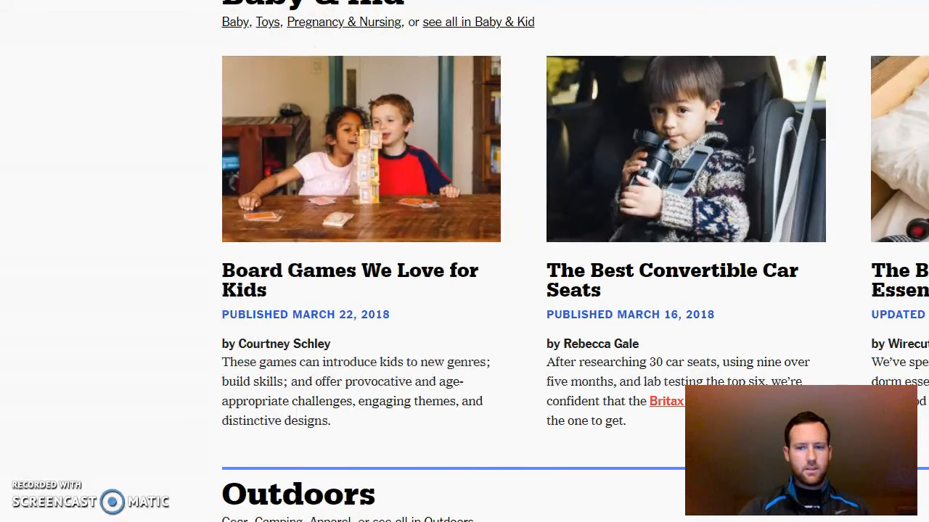
{"action": "scroll", "coordinate": [379, 141], "scroll_direction": "down", "scroll_amount": 1}
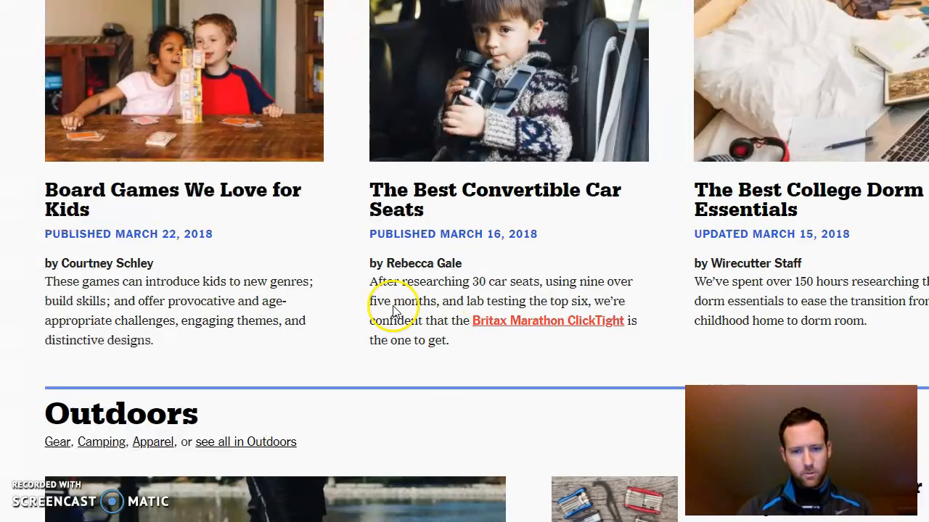
Step: Review the homepage's remaining sections from Outdoors to the footer's category links, and return to the main category navigation
{"action": "scroll", "coordinate": [393, 309], "scroll_direction": "down", "scroll_amount": 5}
{"action": "scroll", "coordinate": [392, 309], "scroll_direction": "down", "scroll_amount": 3}
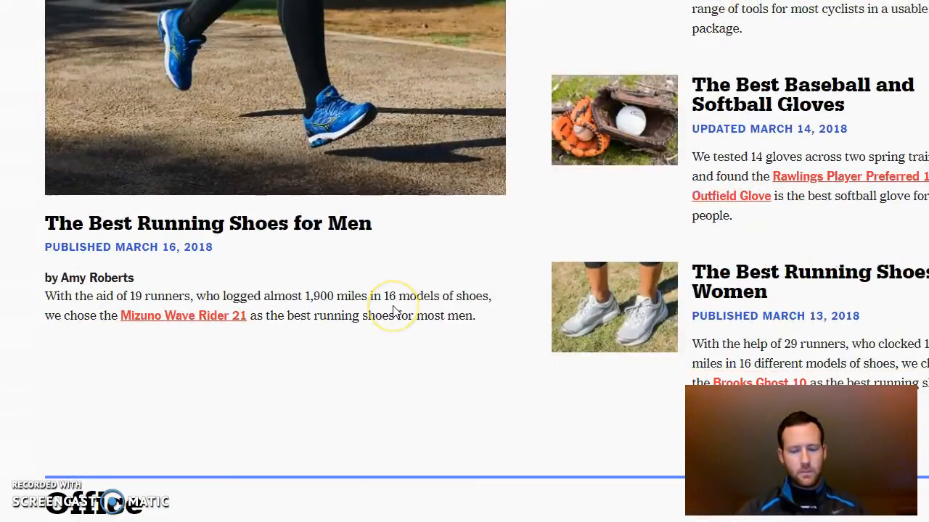
{"action": "scroll", "coordinate": [393, 309], "scroll_direction": "down", "scroll_amount": 10}
{"action": "scroll", "coordinate": [394, 314], "scroll_direction": "down", "scroll_amount": 15}
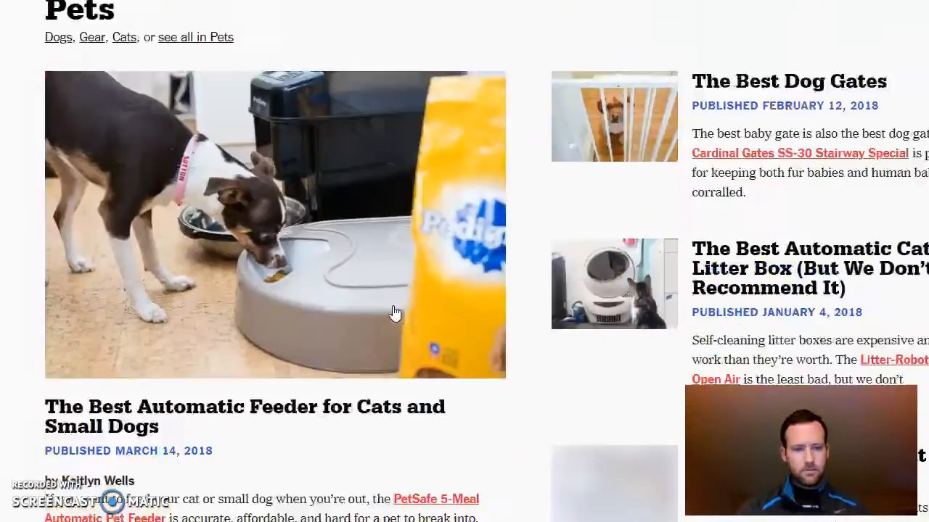
{"action": "scroll", "coordinate": [394, 313], "scroll_direction": "down", "scroll_amount": 15}
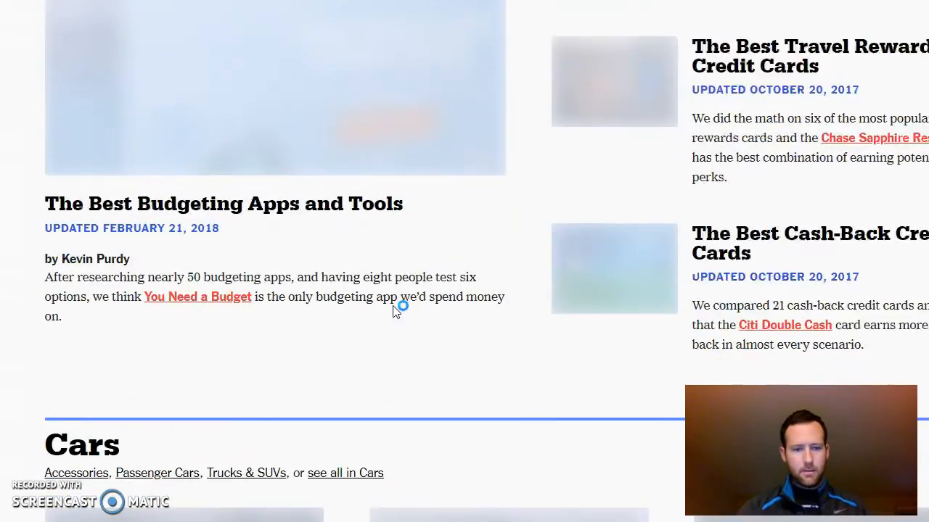
{"action": "scroll", "coordinate": [395, 311], "scroll_direction": "down", "scroll_amount": 15}
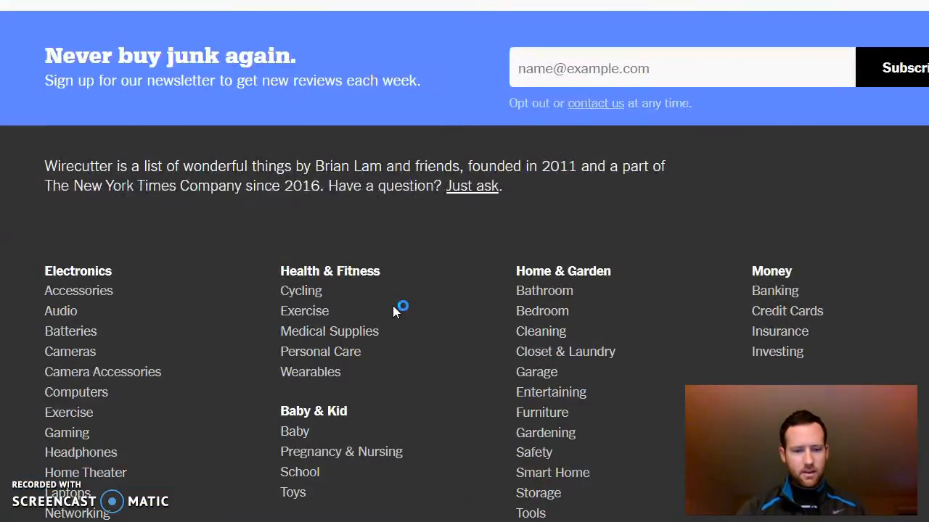
{"action": "scroll", "coordinate": [393, 305], "scroll_direction": "down", "scroll_amount": 8}
{"action": "scroll", "coordinate": [392, 305], "scroll_direction": "up", "scroll_amount": 5}
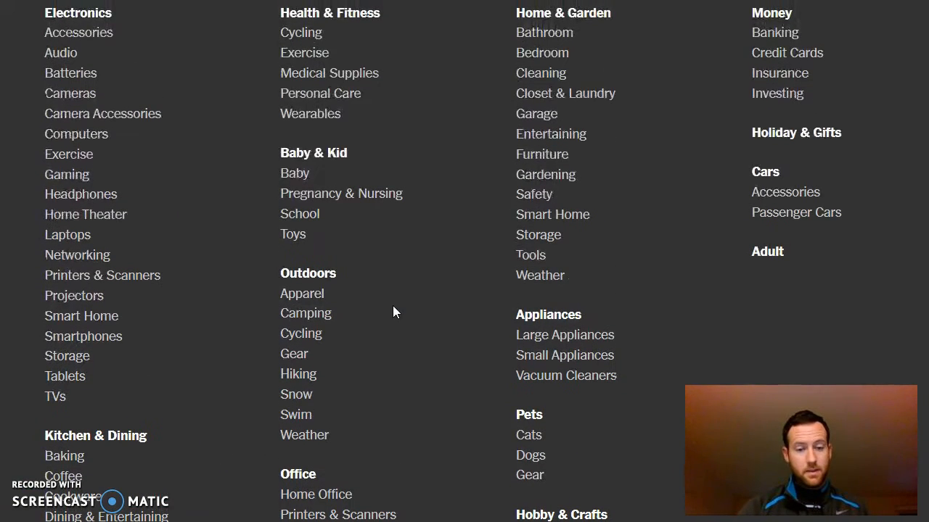
{"action": "scroll", "coordinate": [196, 203], "scroll_direction": "up", "scroll_amount": 2}
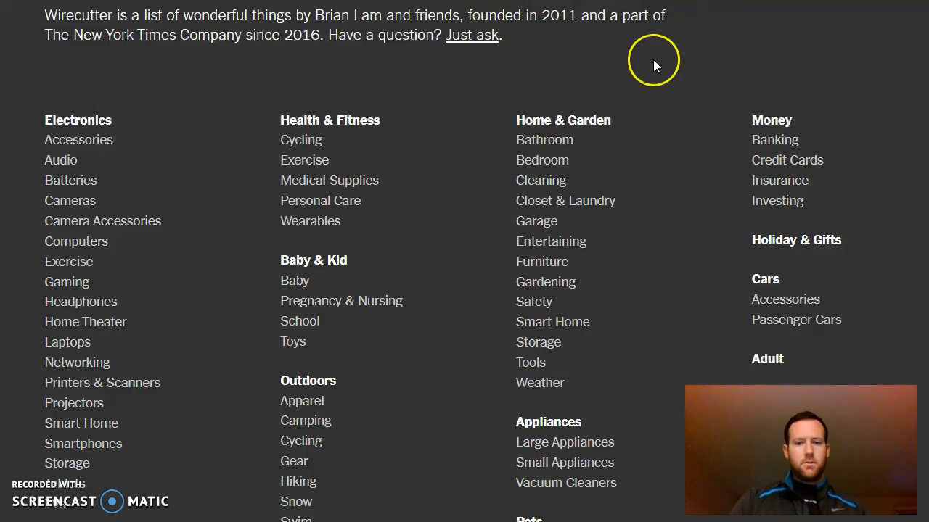
{"action": "key", "text": "Home"}
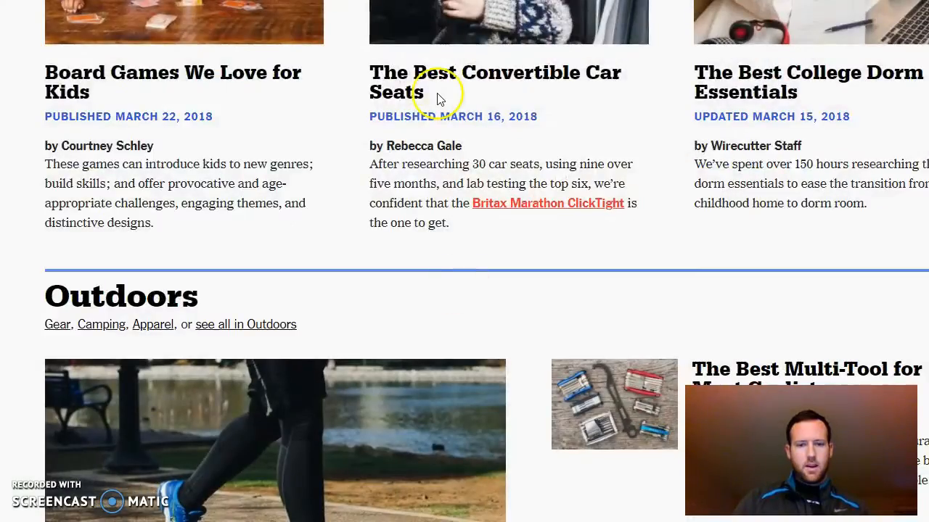
{"action": "key", "text": "Home"}
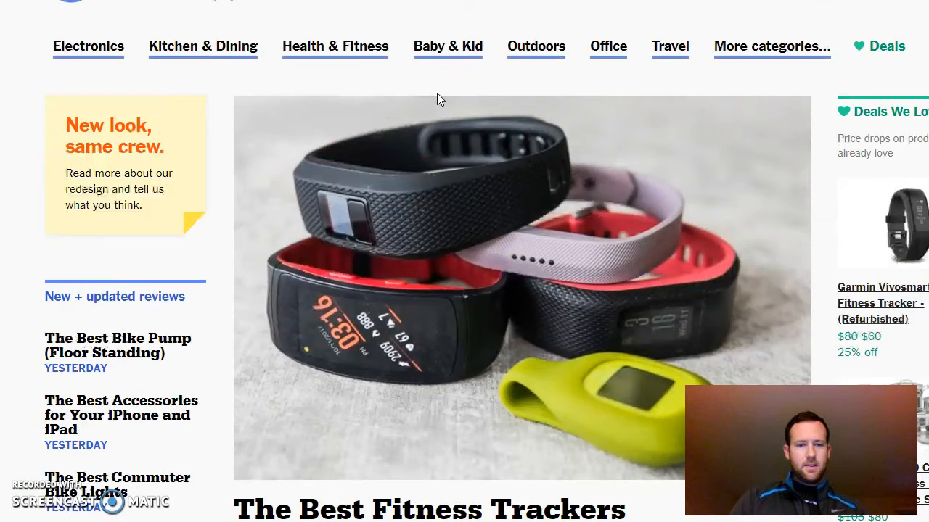
{"action": "mouse_move", "coordinate": [401, 45]}
{"action": "mouse_move", "coordinate": [778, 49]}
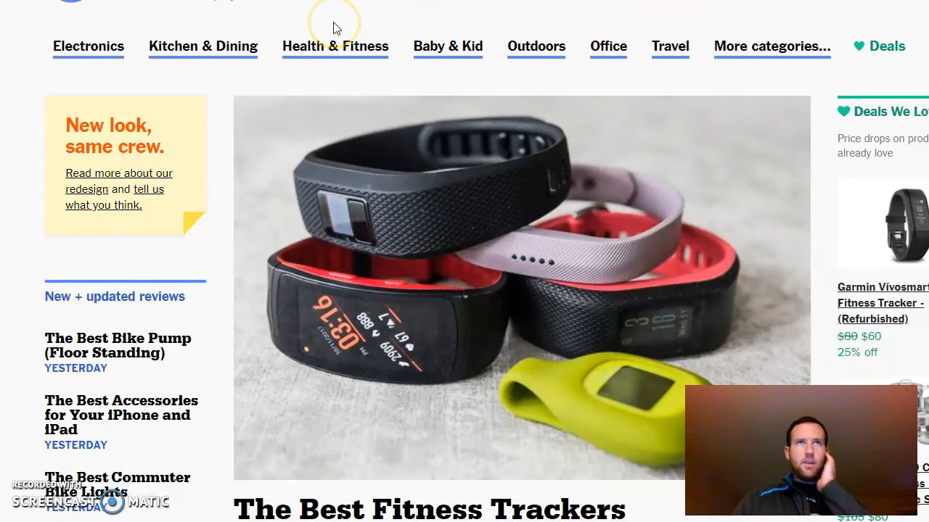